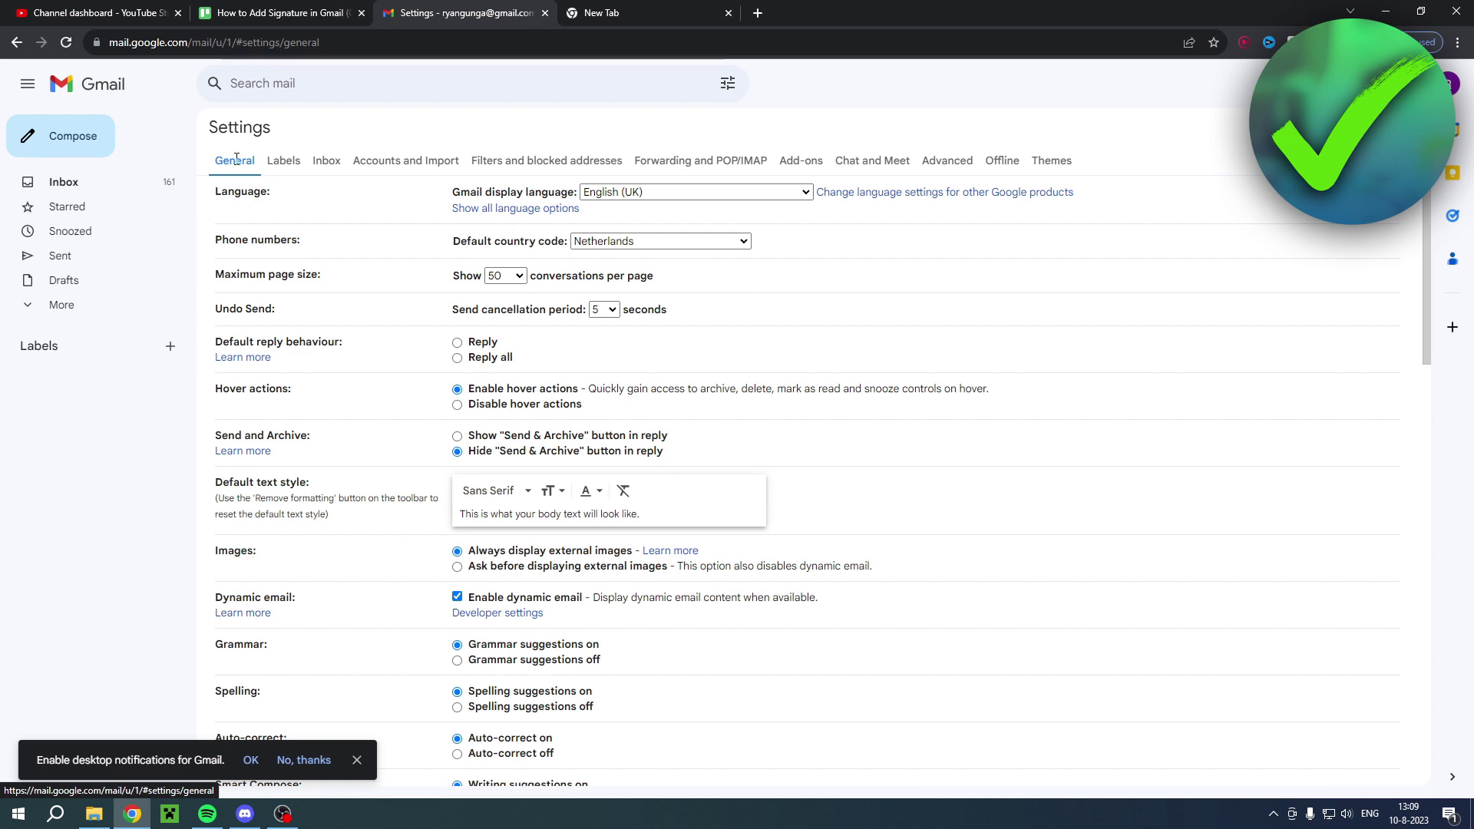
Create a new email signature named "Personal" in the Signature section of the general settings.
scroll(913, 355, "down", 7)
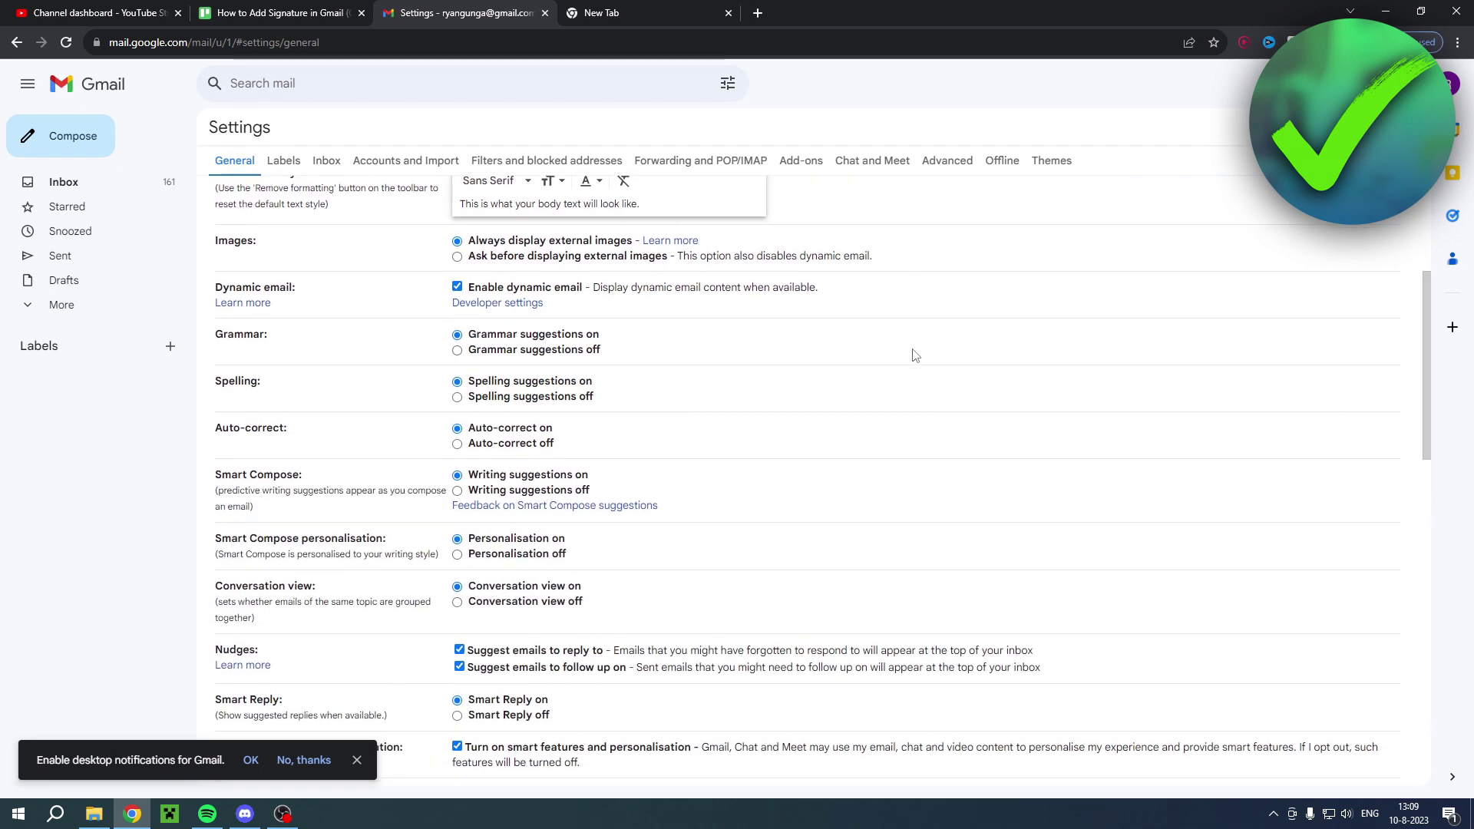
scroll(913, 355, "down", 7)
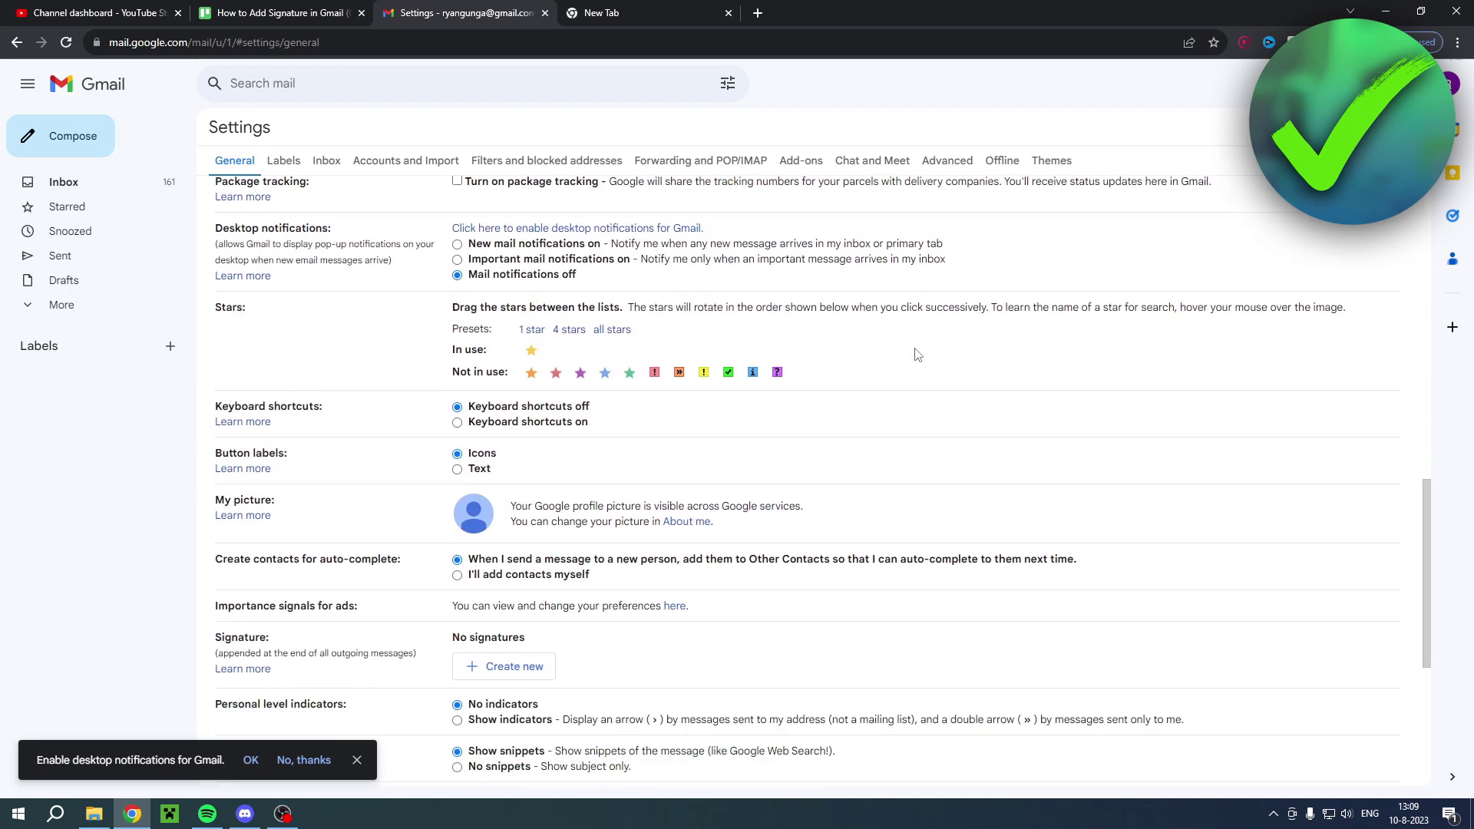
scroll(917, 355, "down", 2)
left_click_drag(216, 396, 648, 422)
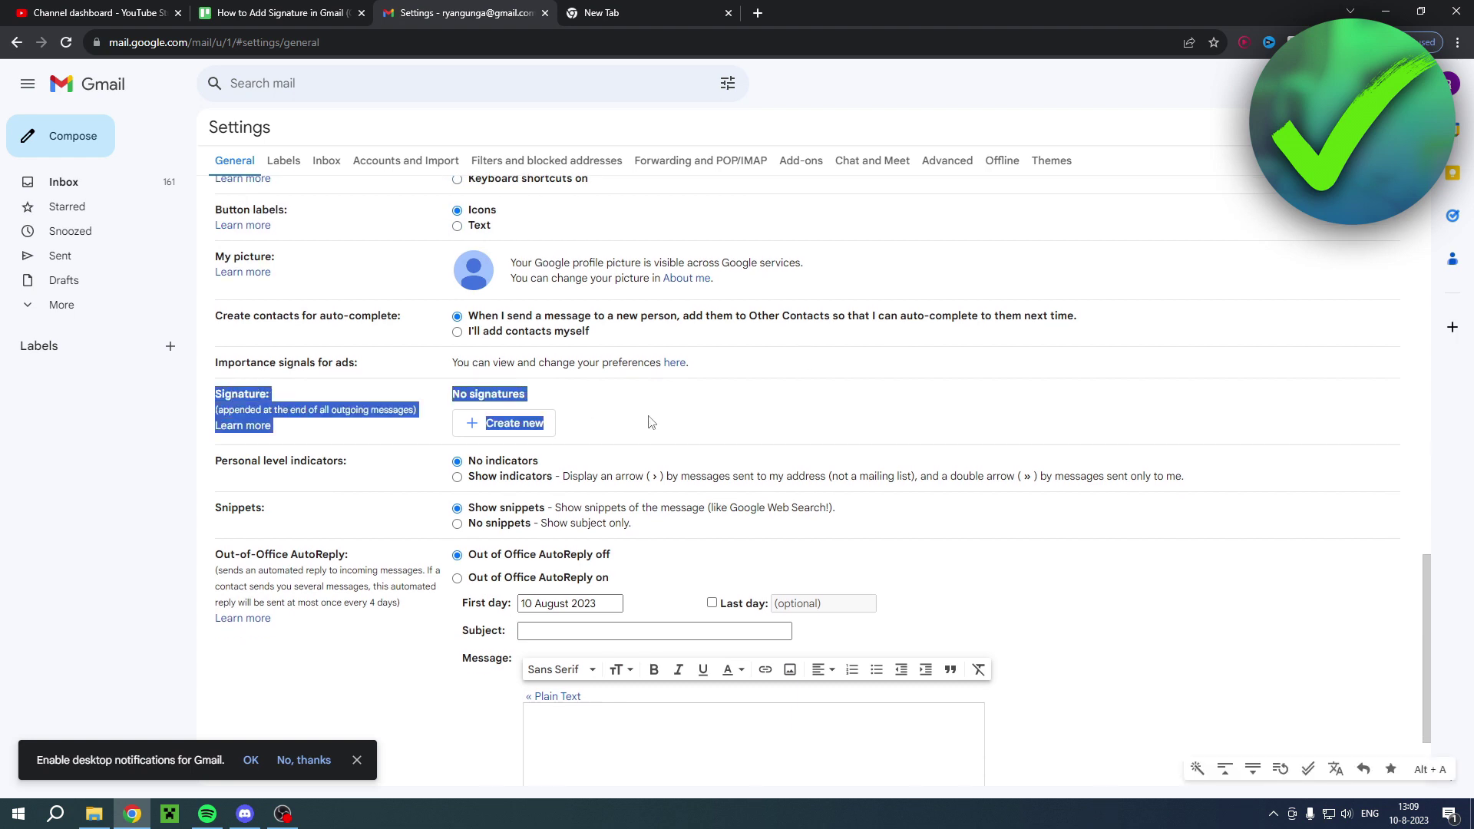
left_click(691, 425)
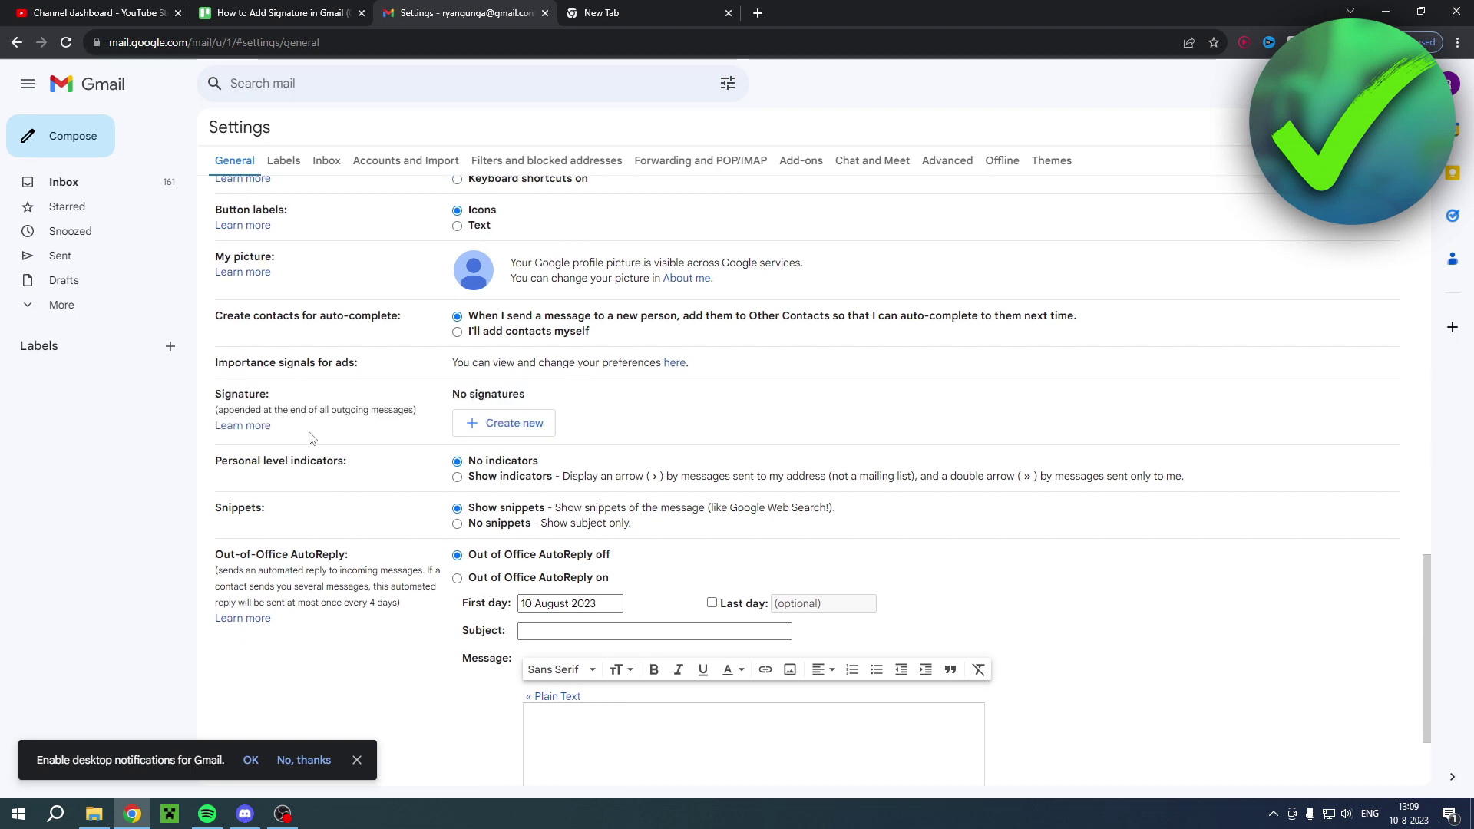
left_click(501, 427)
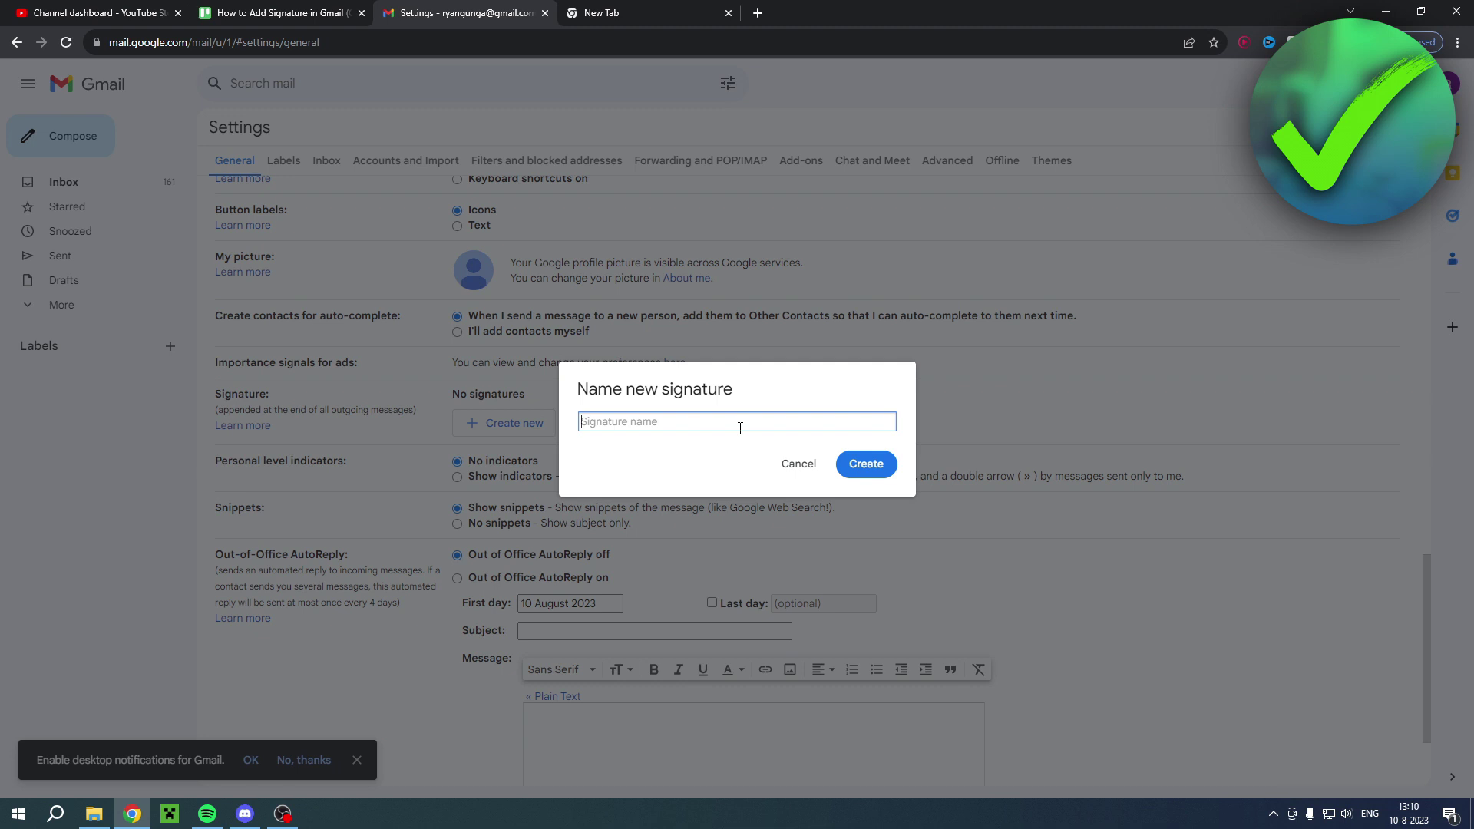
type("Personal")
left_click(868, 472)
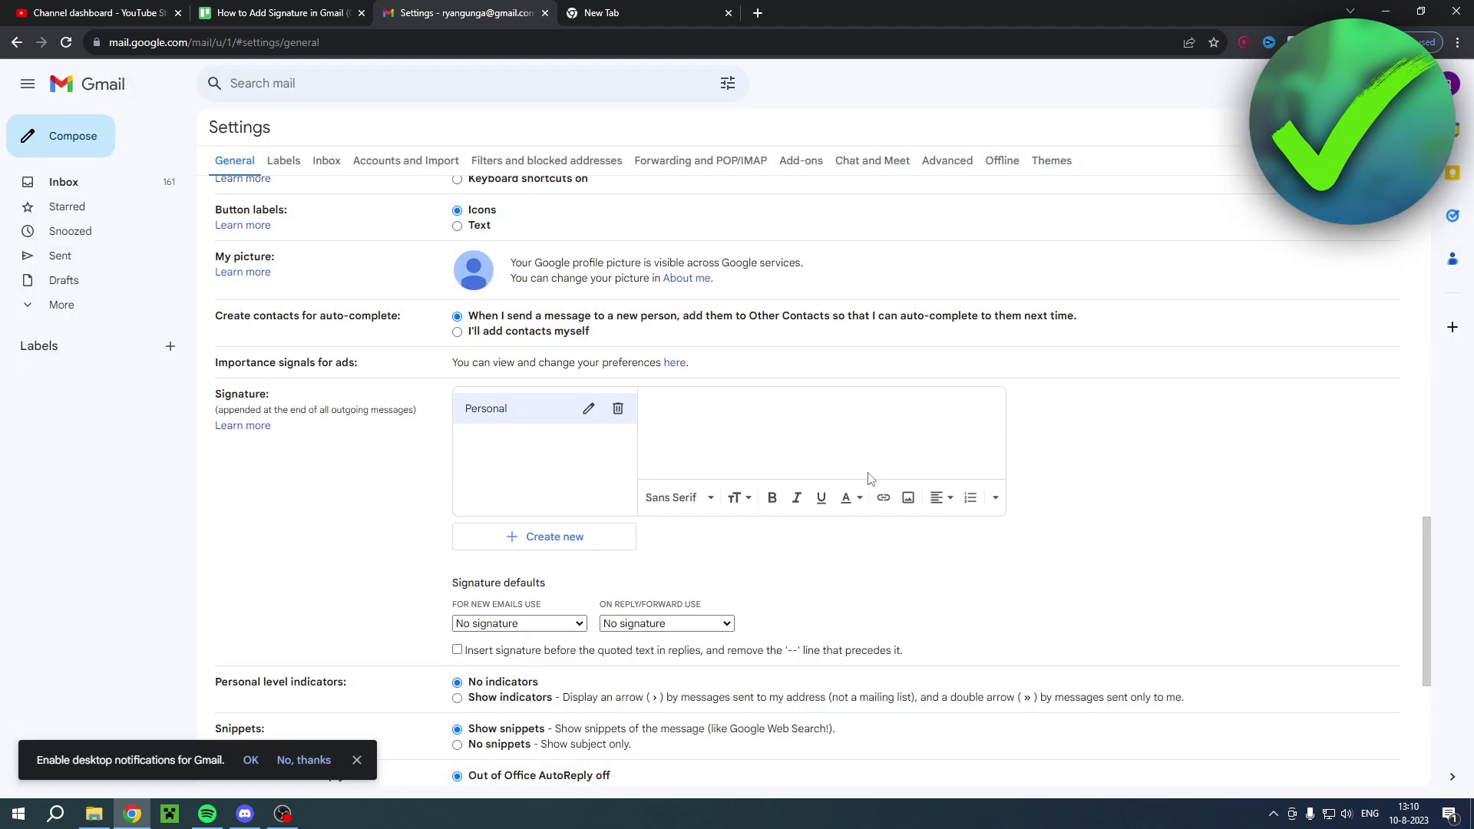
Fill the Personal signature with "Helpful Online" as a large bold heading and the sender's full name on the line below.
left_click(705, 404)
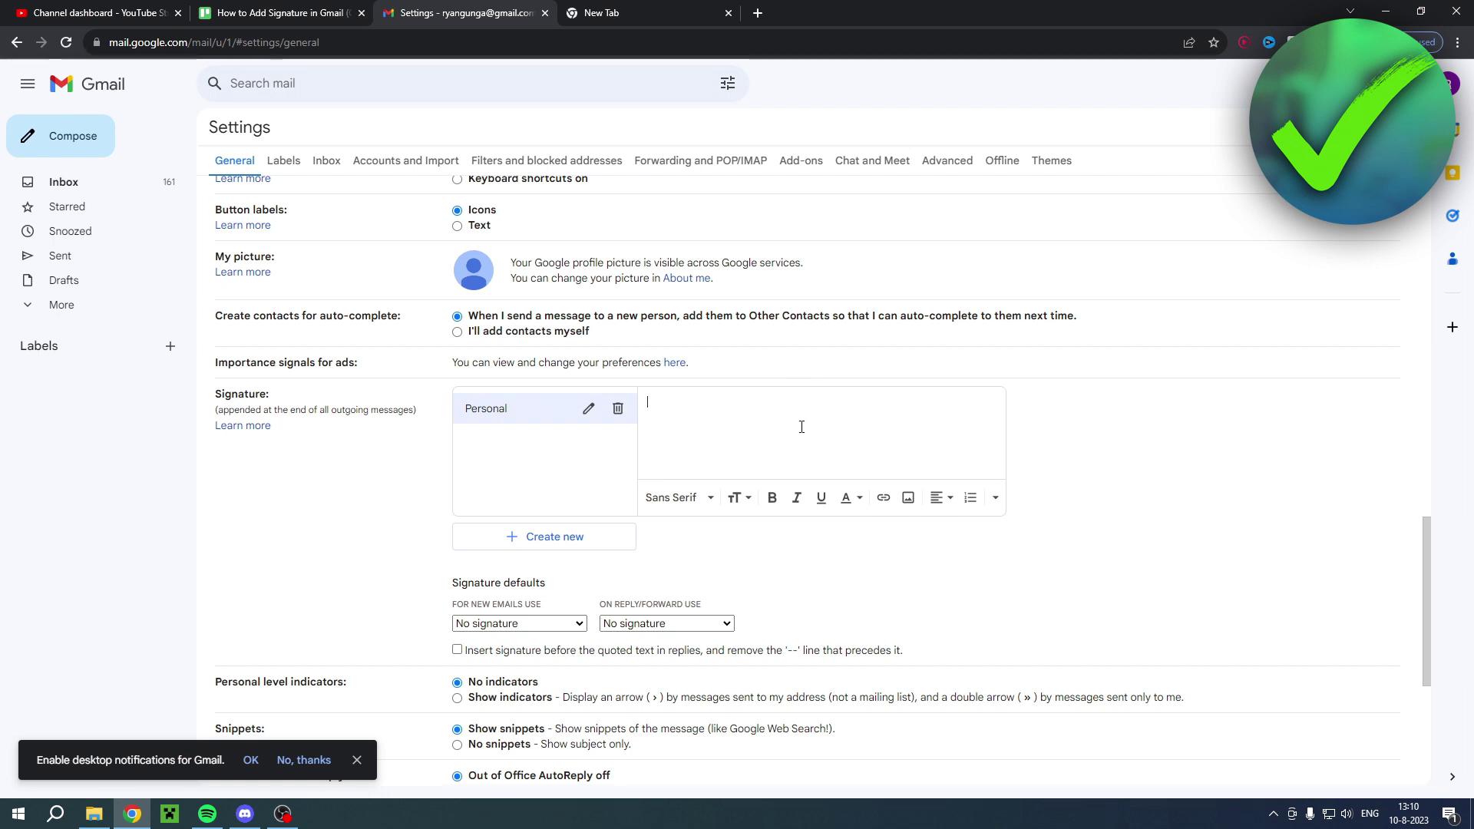
type("Helpful Online Ryan Gunga")
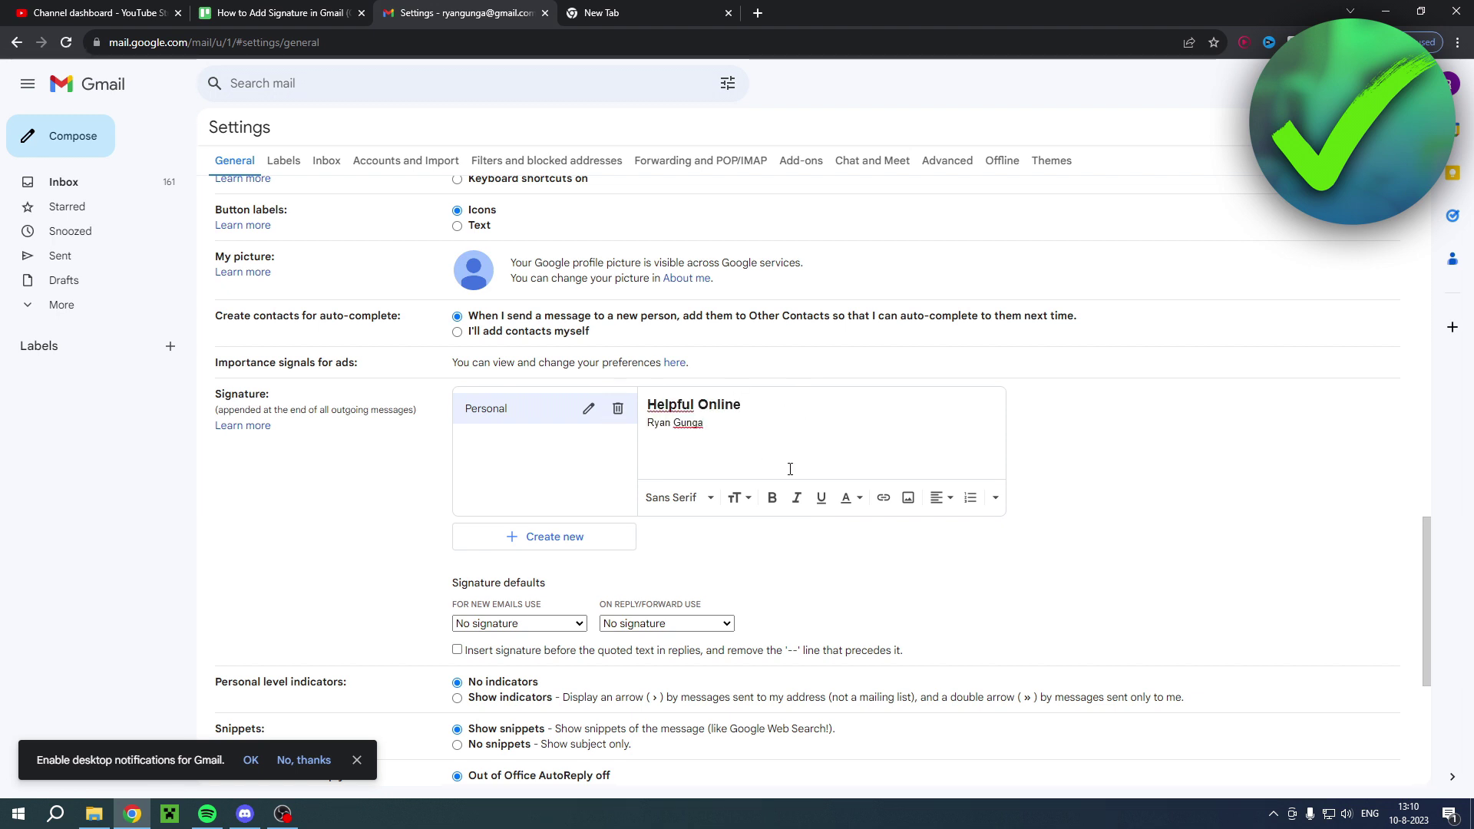
mouse_move(651, 421)
left_mouse_down()
mouse_move(730, 402)
mouse_move(715, 433)
left_mouse_up()
left_click(766, 427)
left_click(803, 436)
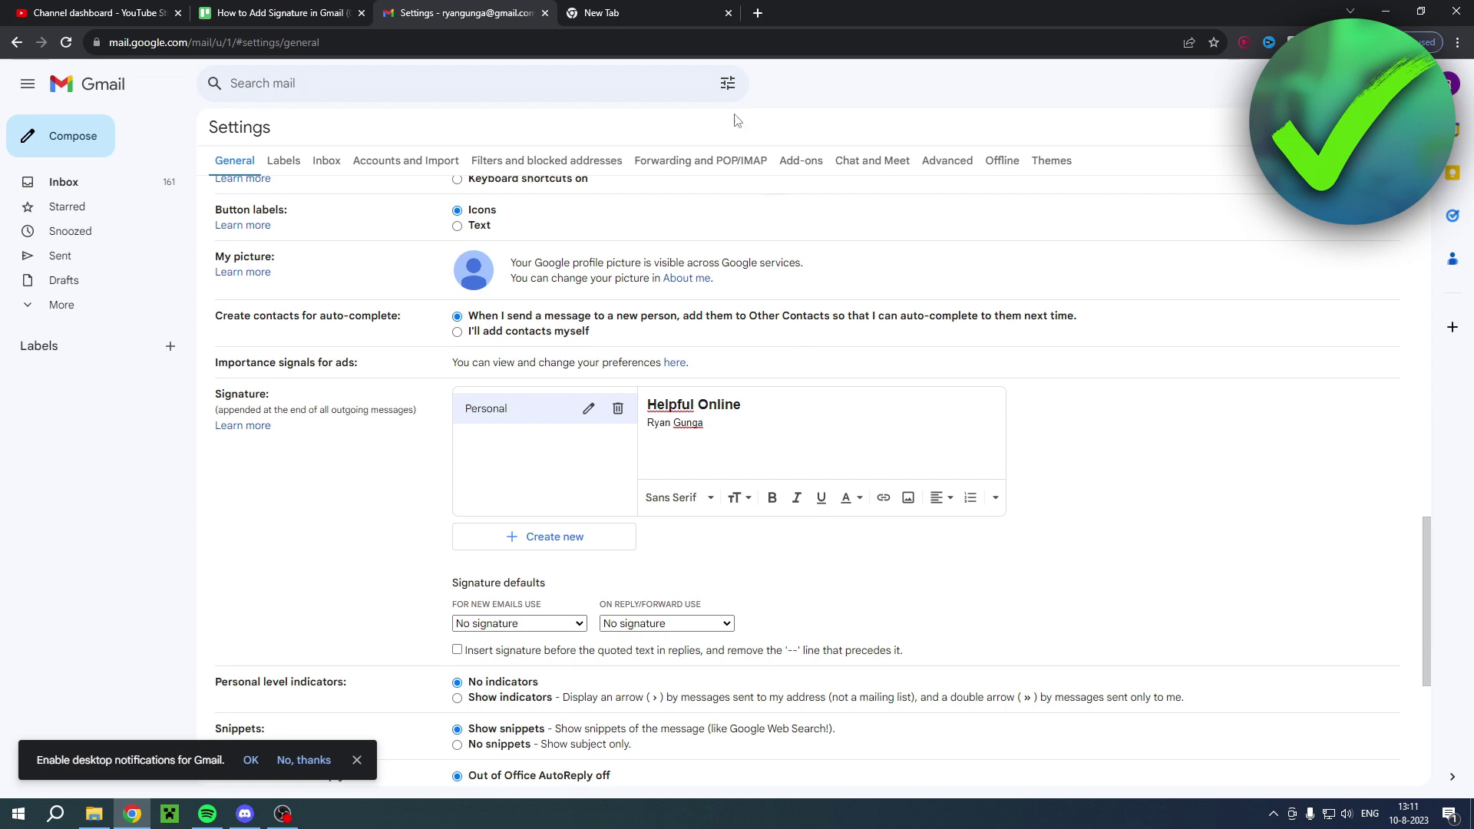
Search Google for "signature" in the other browser tab and open Signaturely's tool for drawing a signature.
key("ctrl+Tab")
type("signature")
key("Return")
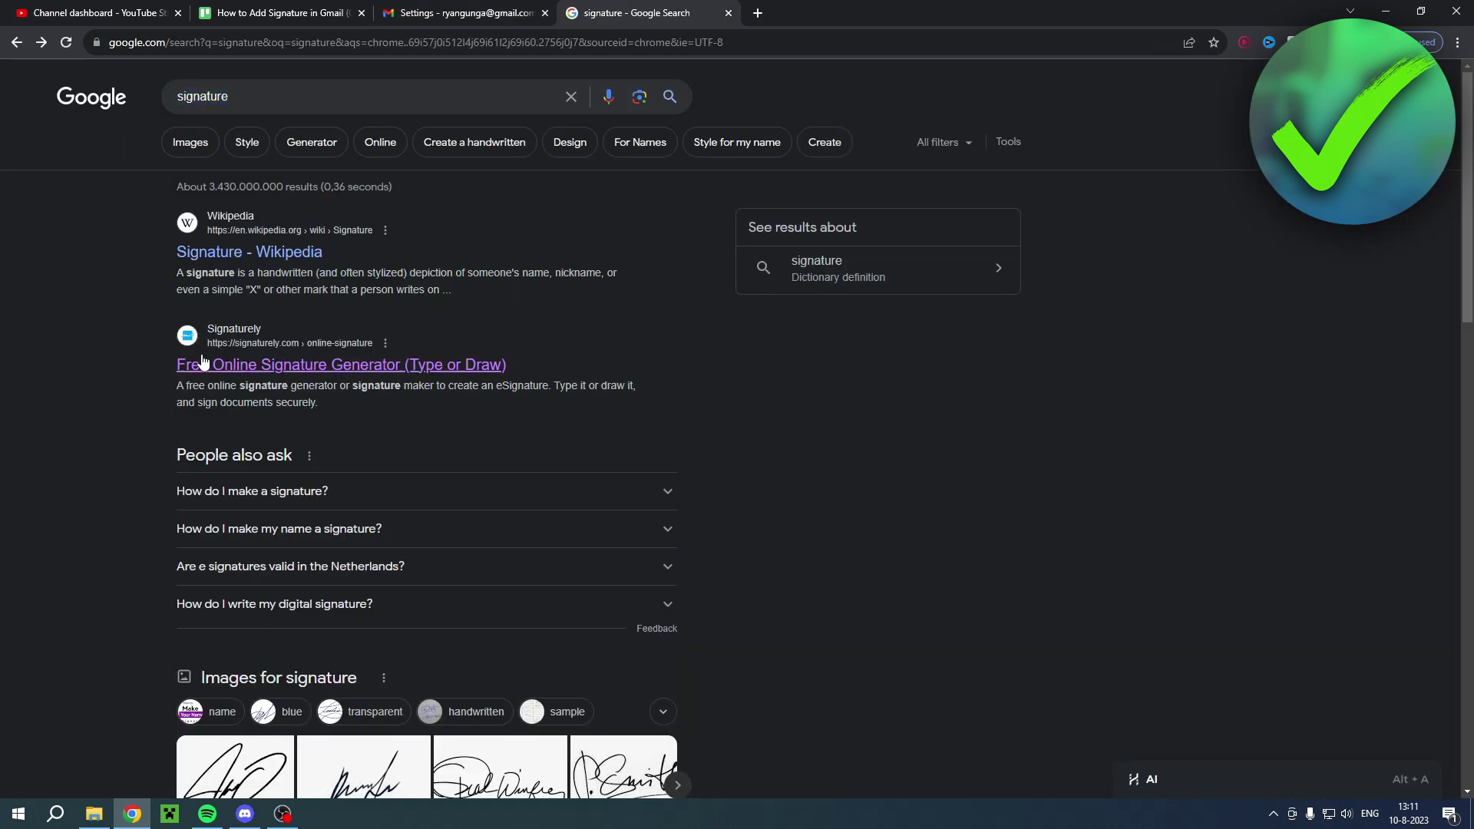
left_click(198, 365)
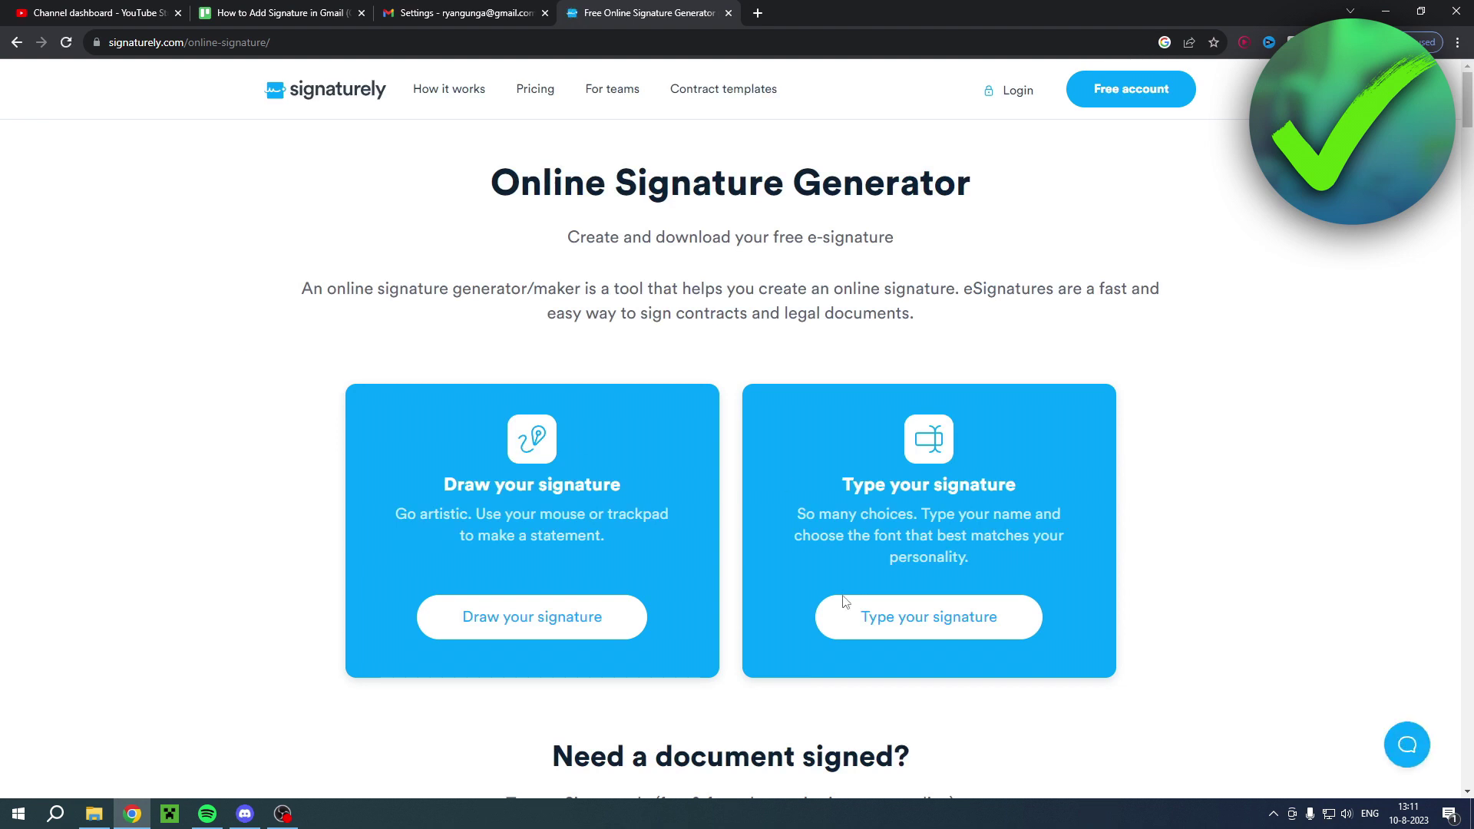
left_click(527, 615)
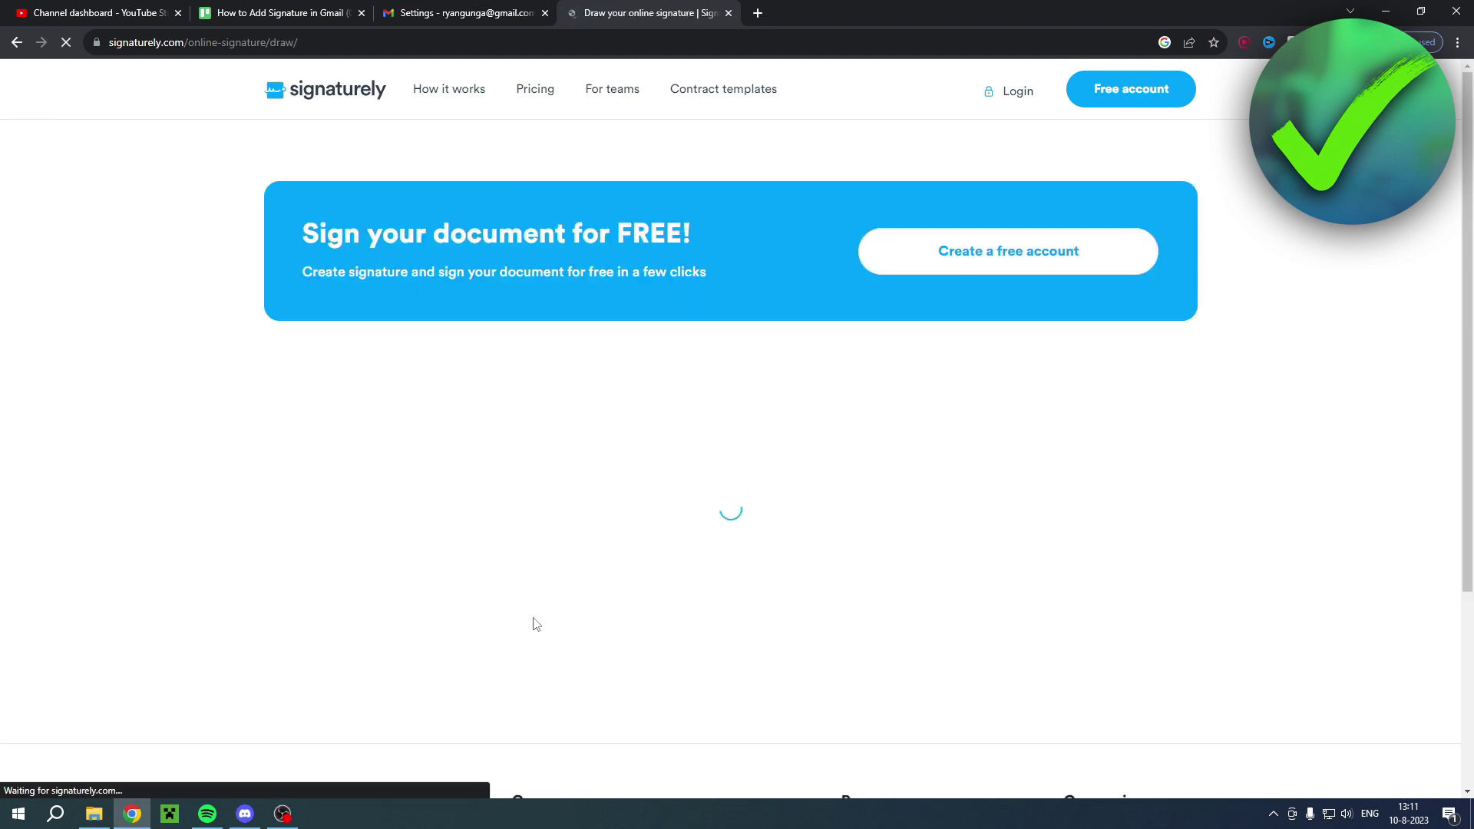
Draw a freehand black signature across the eSignature canvas and download it as an image.
scroll(819, 602, "down", 3)
mouse_move(548, 295)
left_mouse_down()
mouse_move(624, 264)
mouse_move(527, 333)
mouse_move(922, 309)
left_mouse_up()
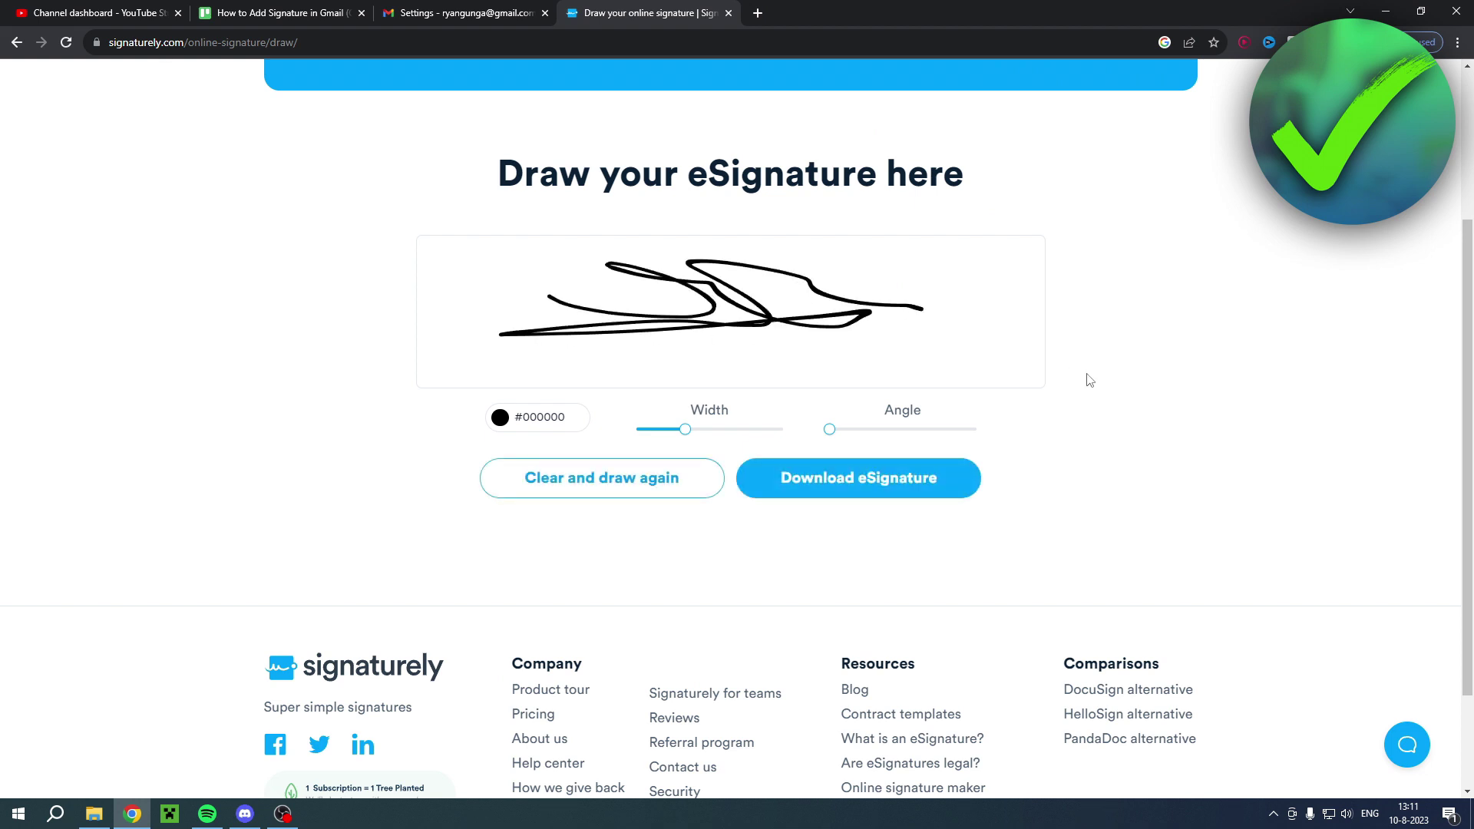
left_click(911, 498)
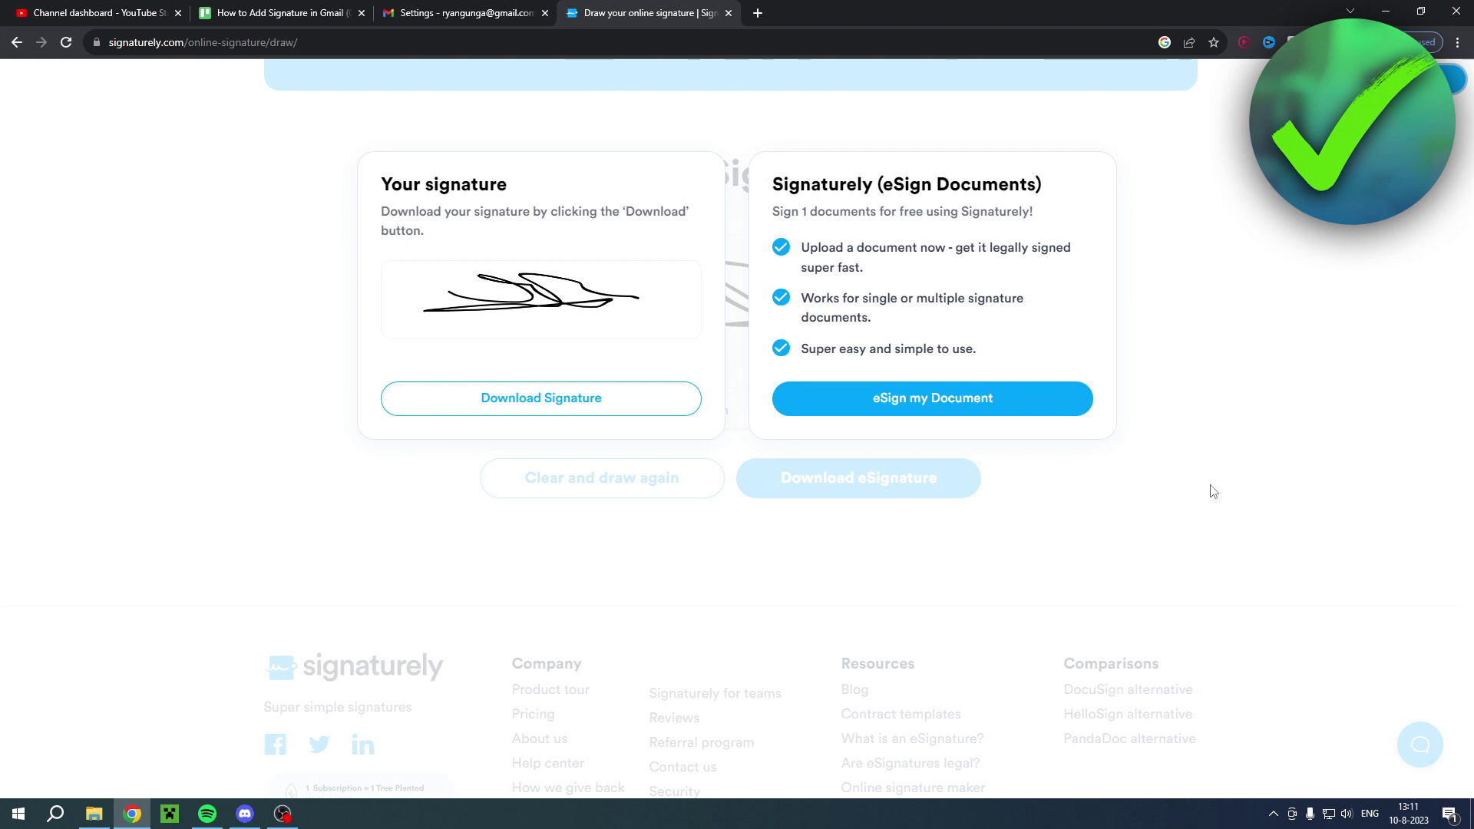
left_click(569, 417)
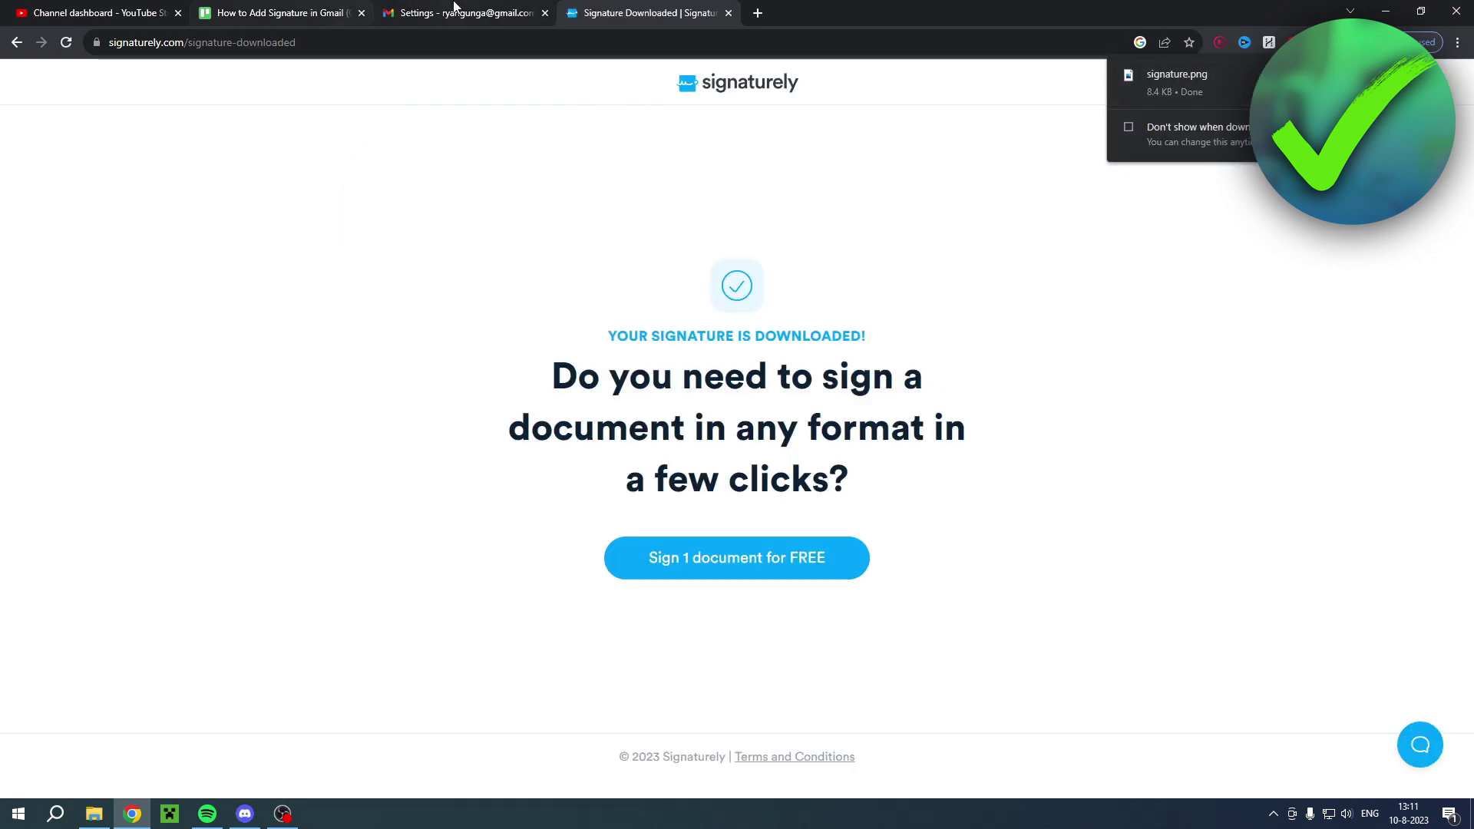
Return to the Gmail settings and insert the signature image from the Downloads folder into the Personal signature.
left_click(405, 13)
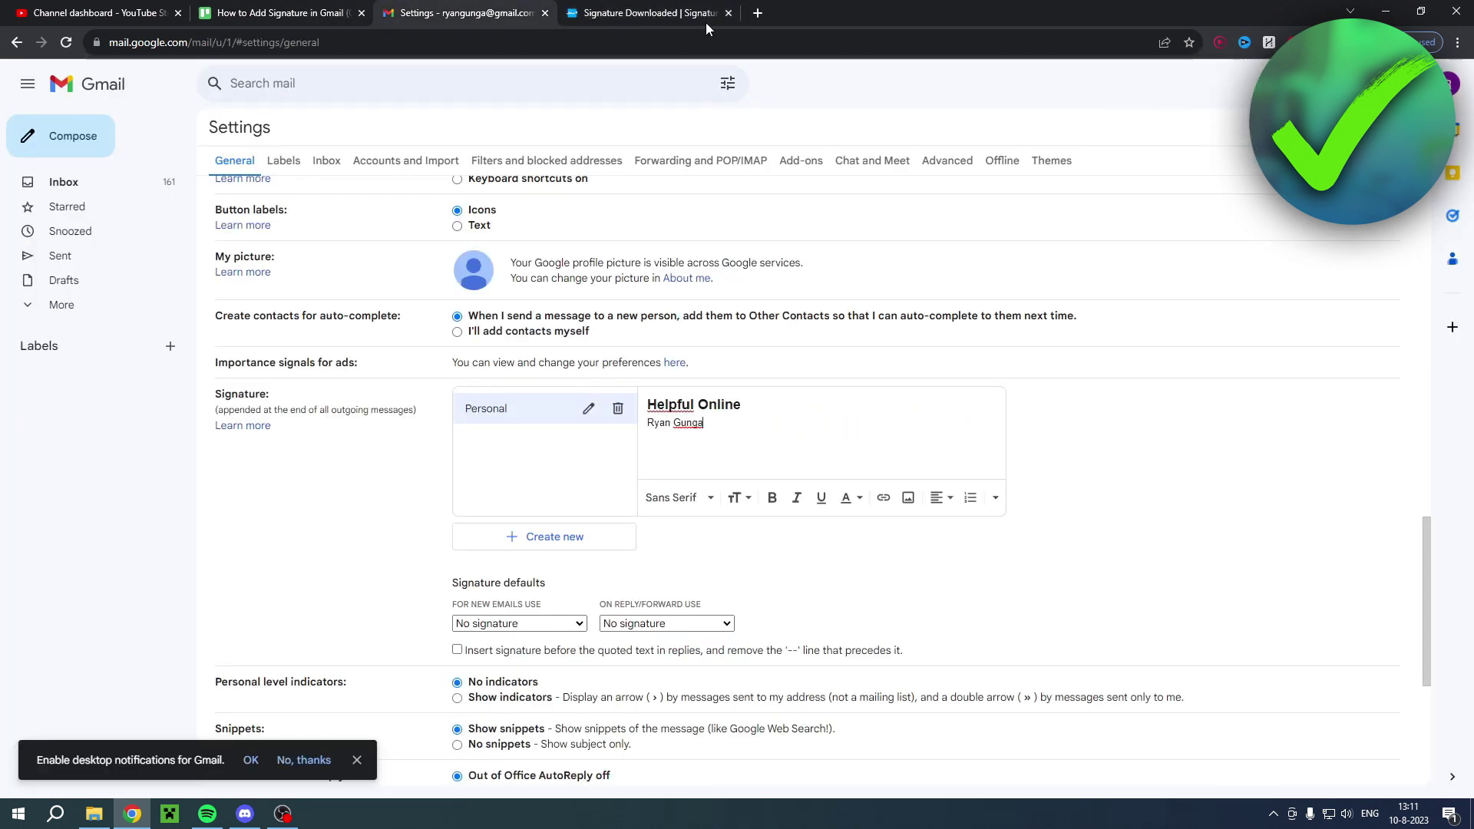
left_click(909, 498)
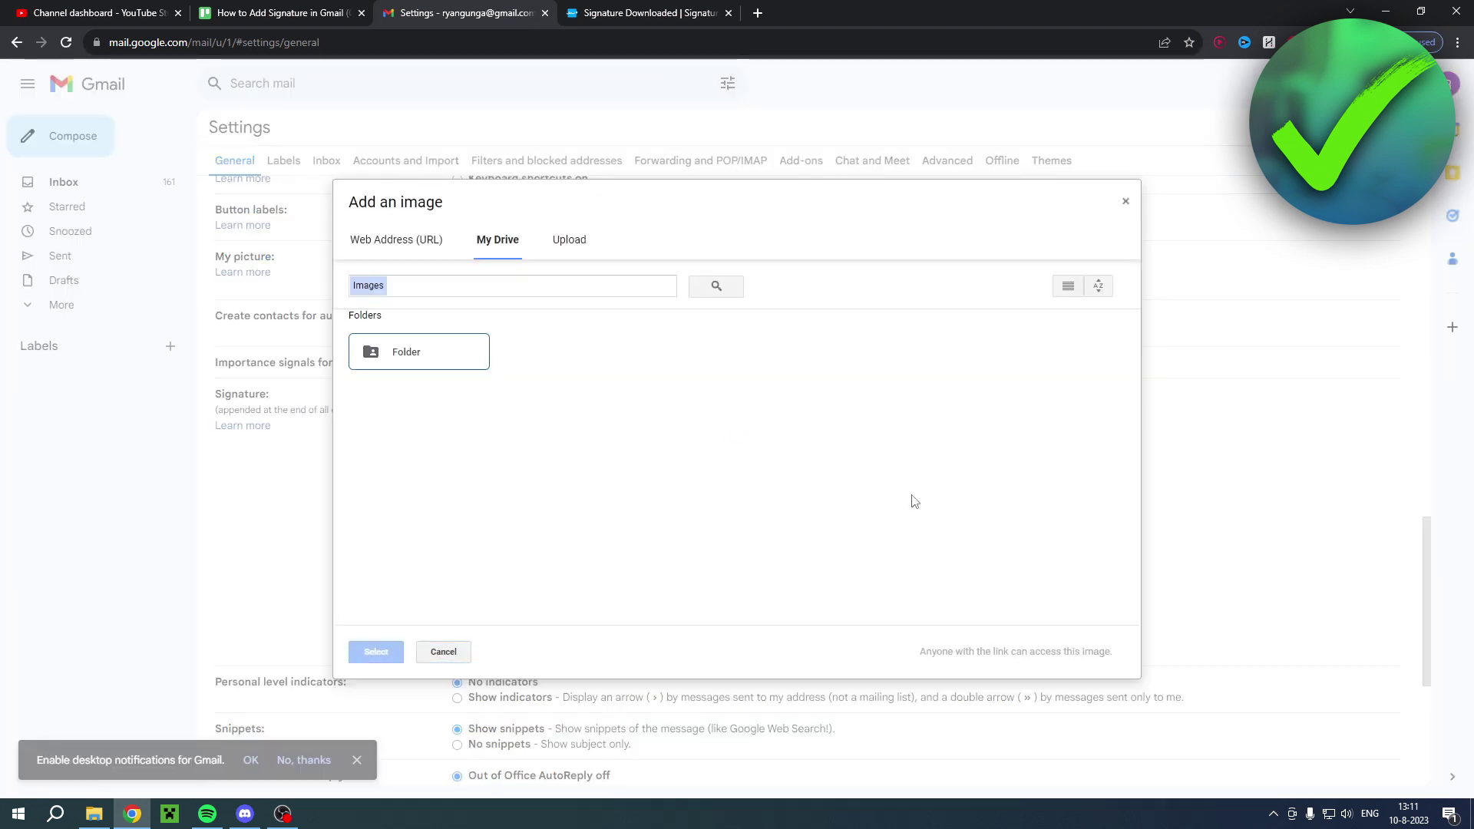
left_click(568, 241)
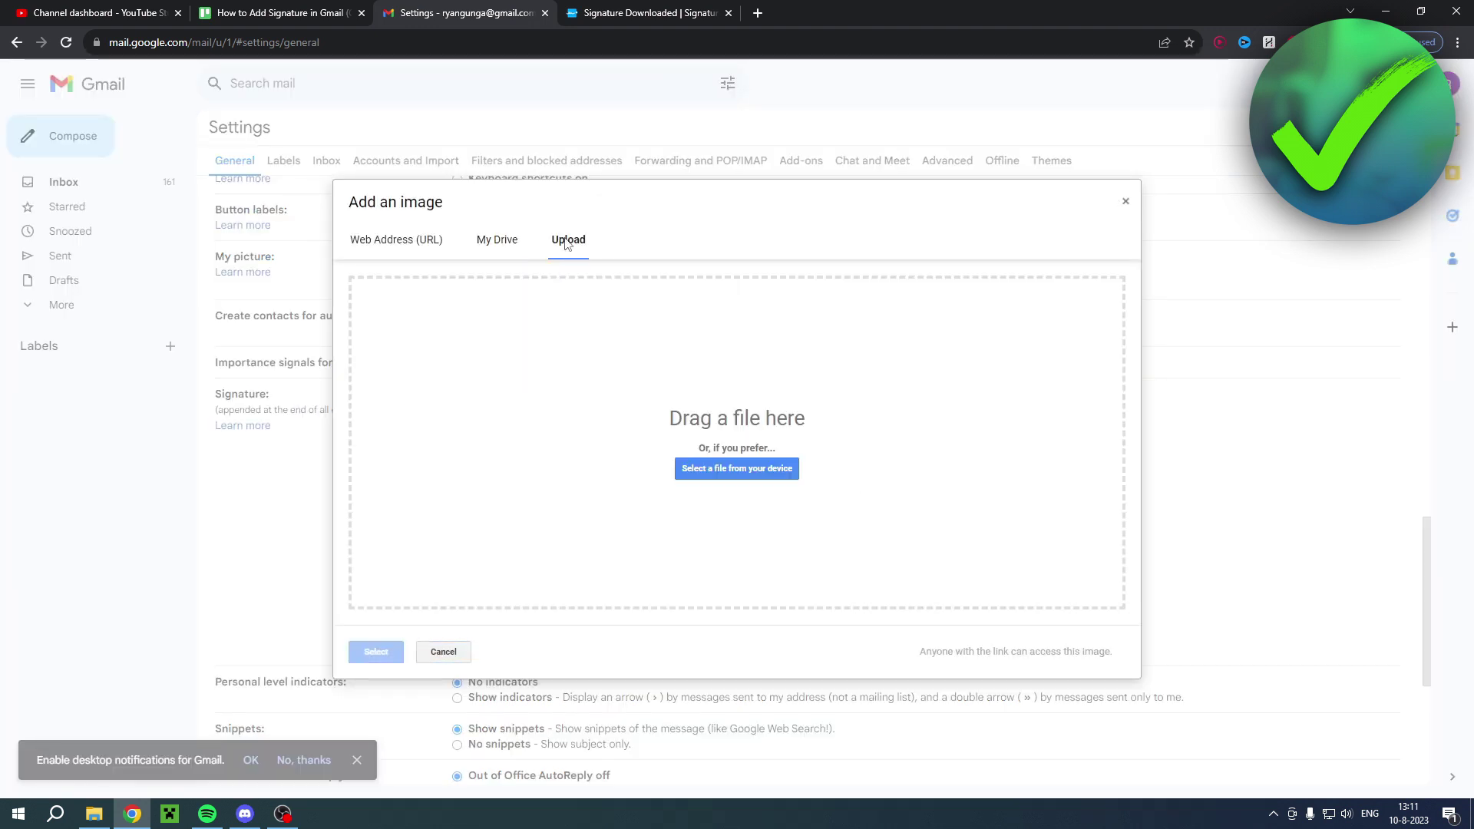
left_click(718, 470)
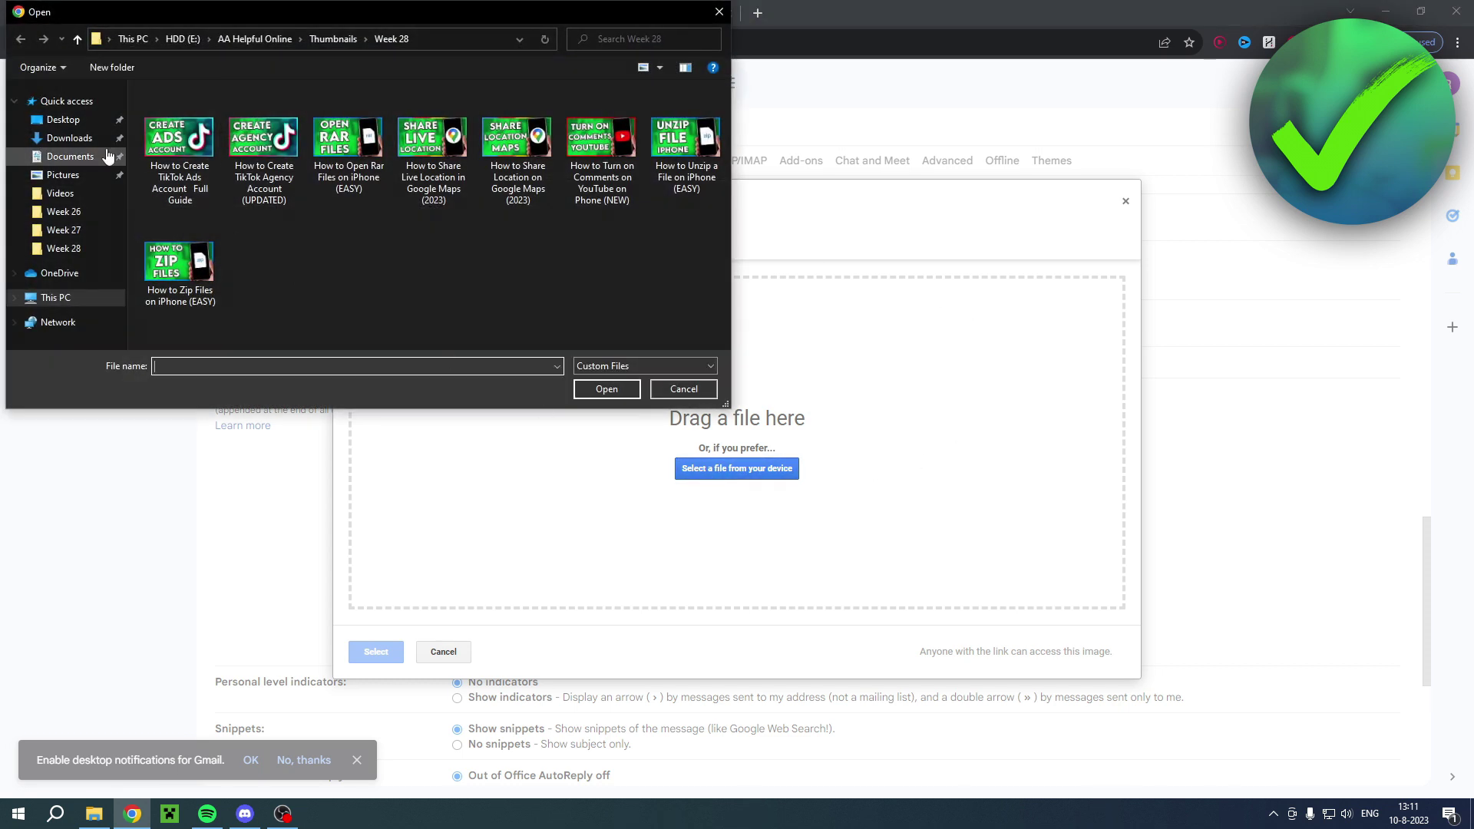
left_click(70, 138)
left_click(269, 134)
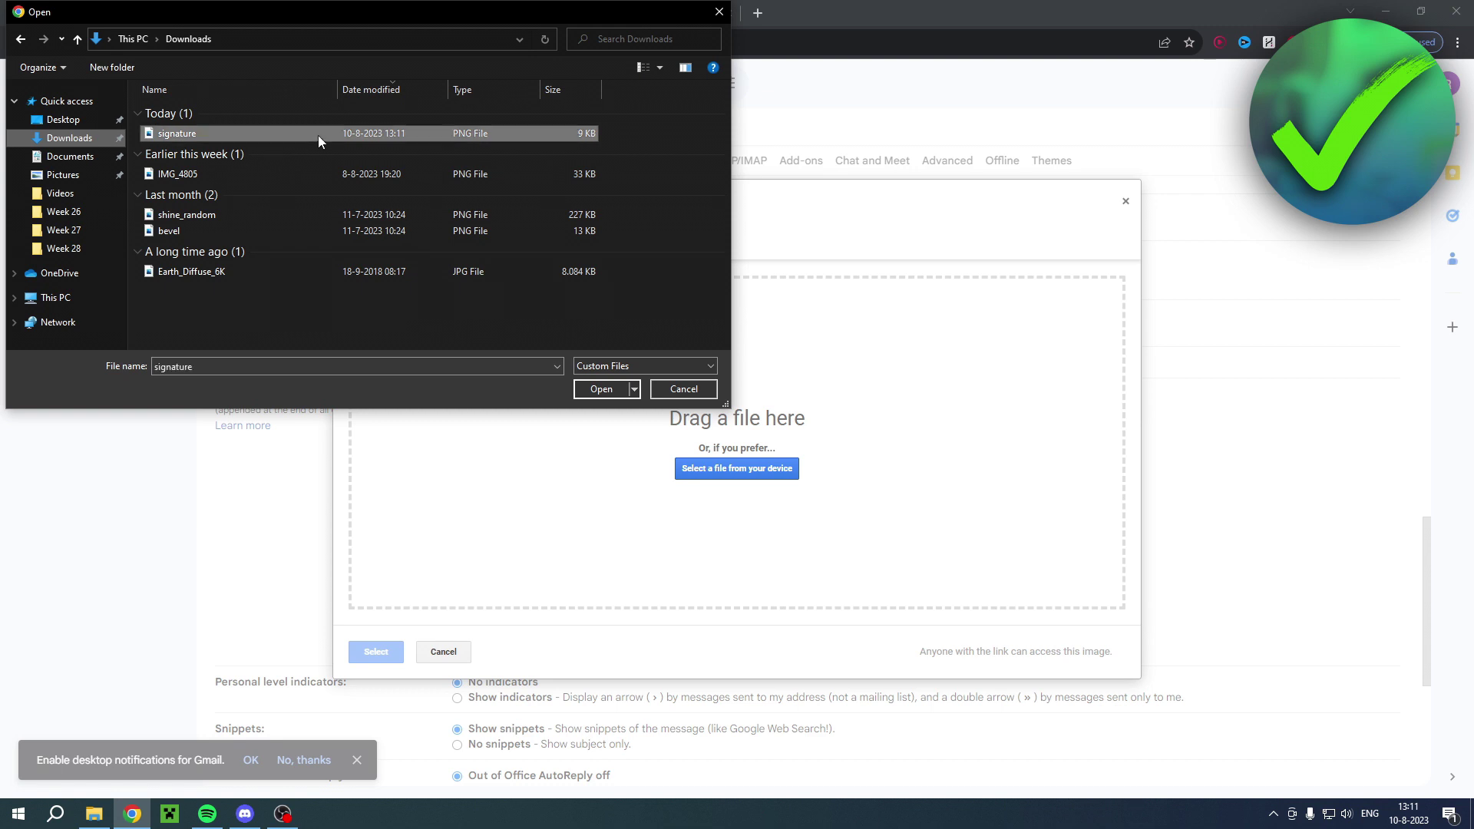
double_click(270, 132)
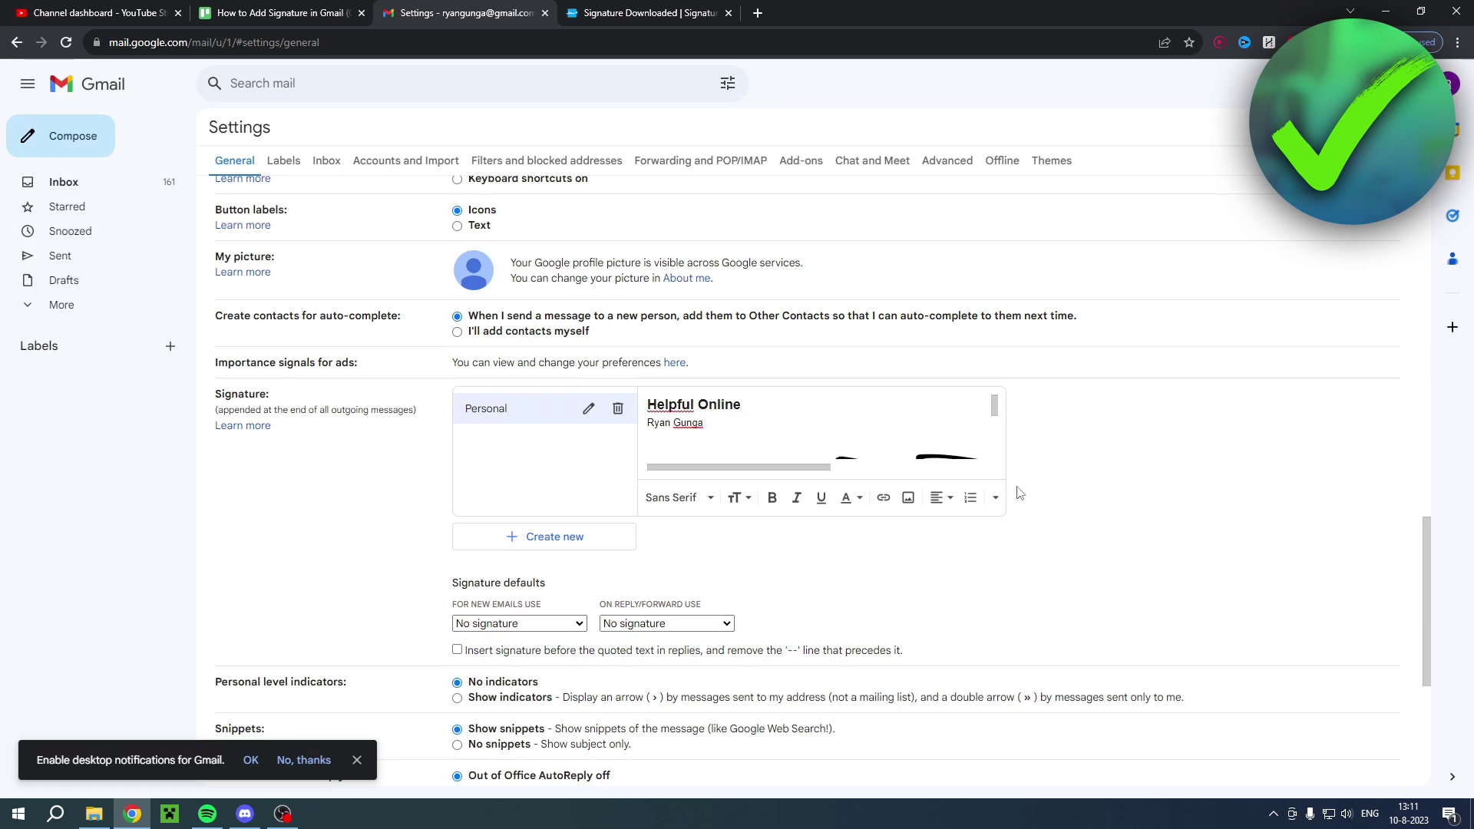
Try the Small size on the inserted signature image, then set it to Medium.
scroll(931, 434, "down", 3)
scroll(921, 430, "up", 3)
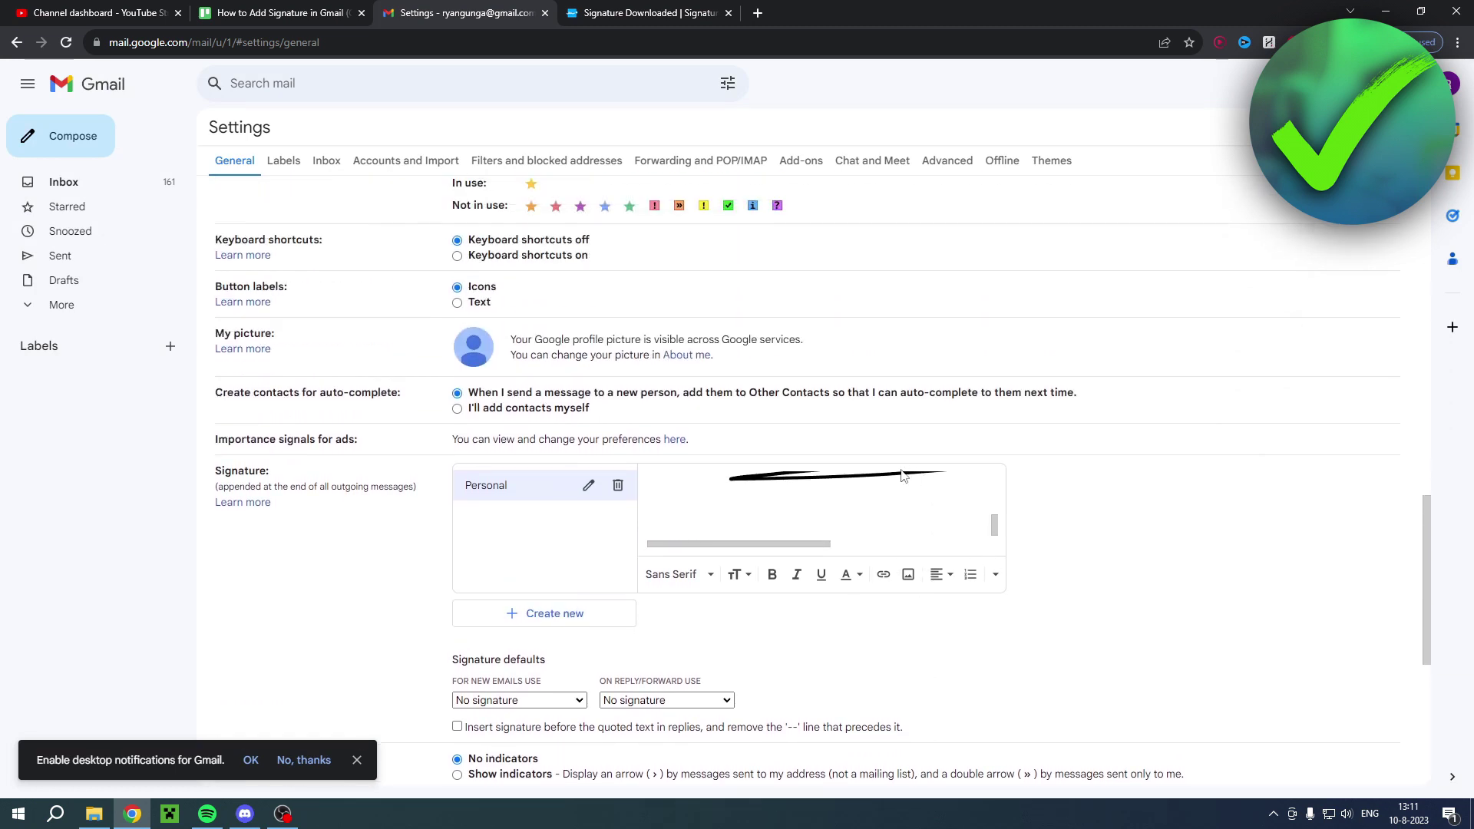
scroll(902, 476, "up", 2)
left_click(863, 519)
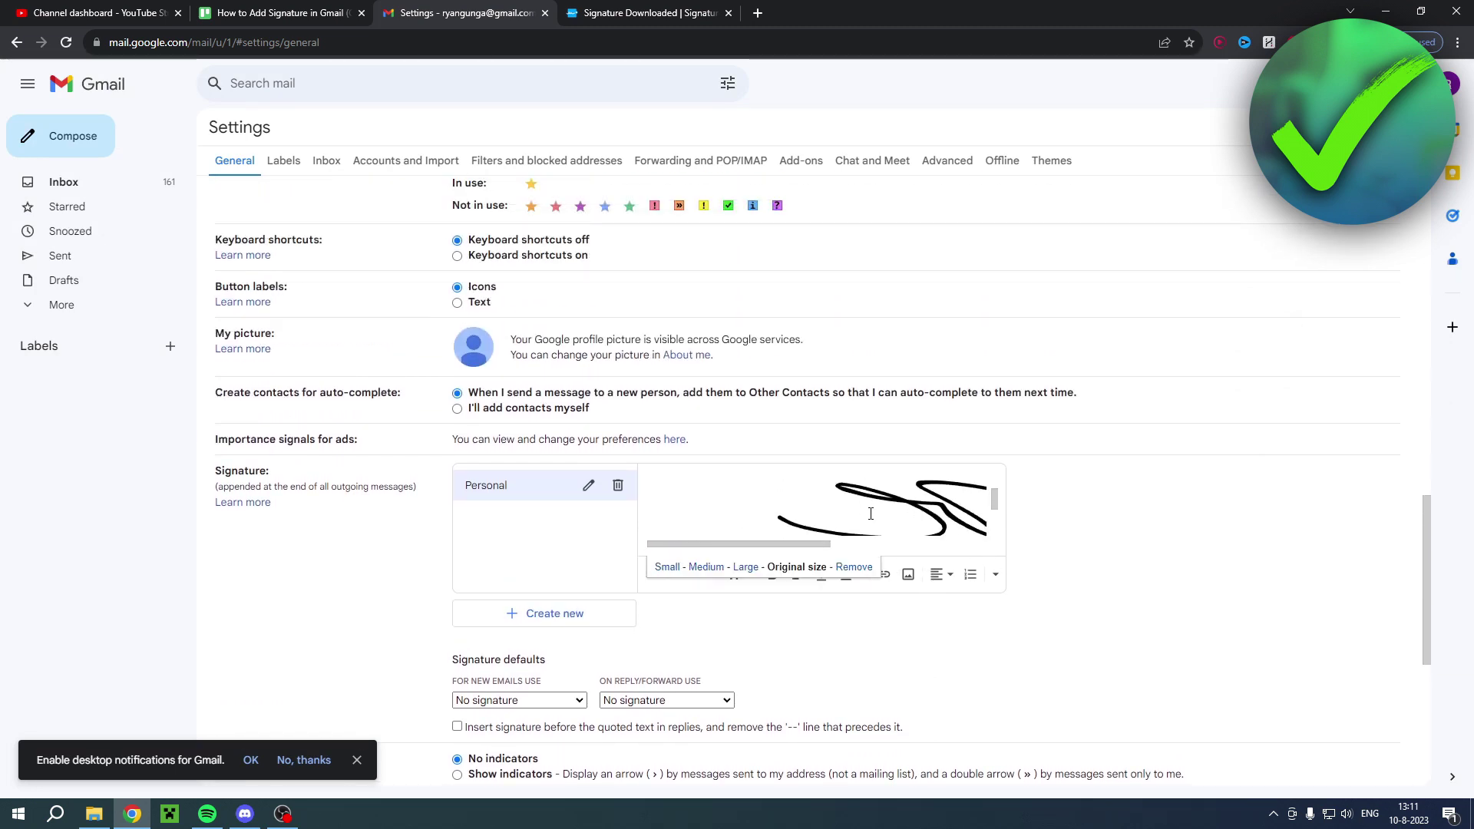
left_click(667, 567)
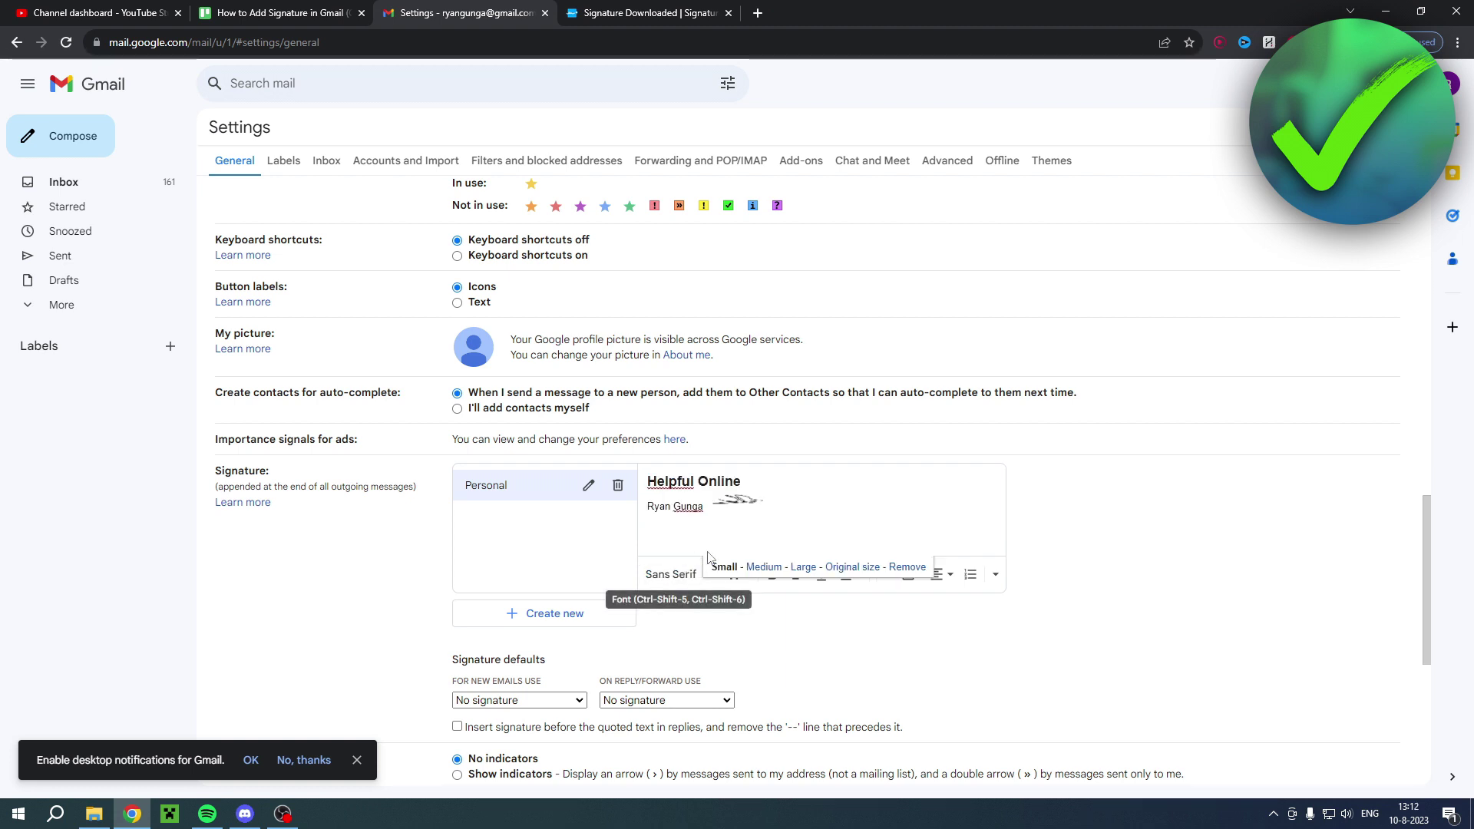
left_click(763, 567)
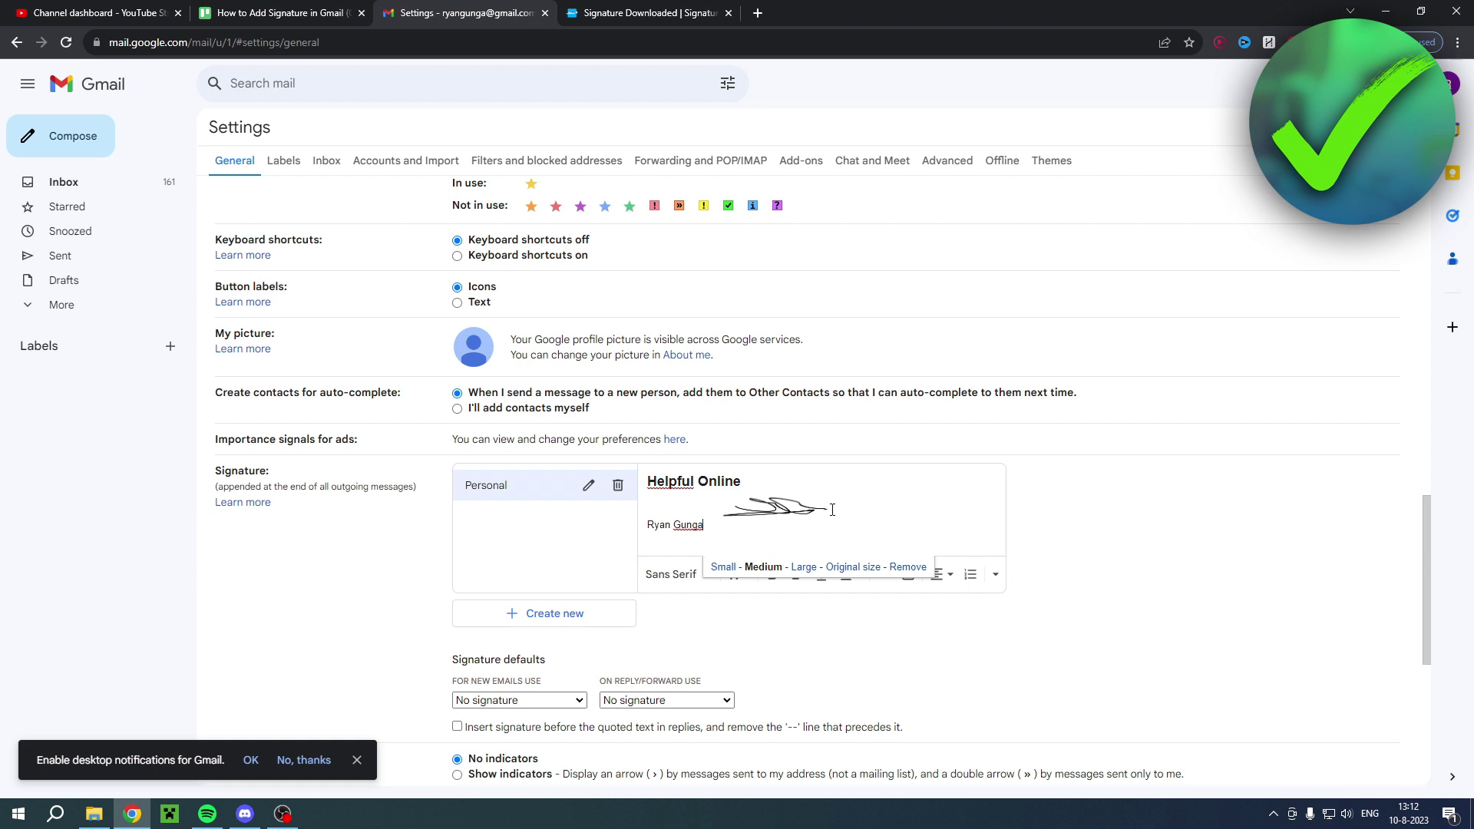
Move the signature image onto its own line beneath the name, adding an extra line break for spacing.
key("Return")
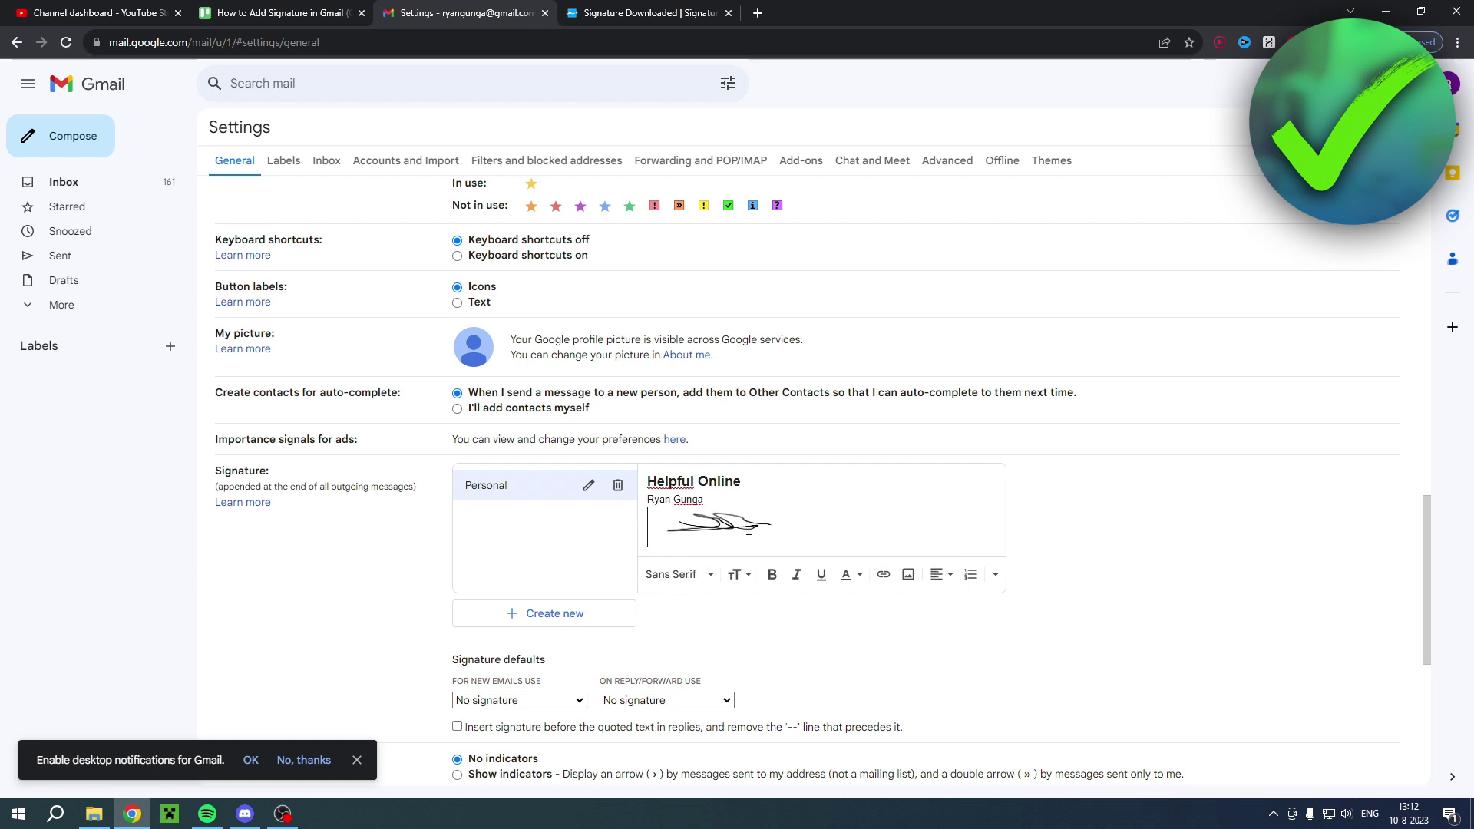
key("Return")
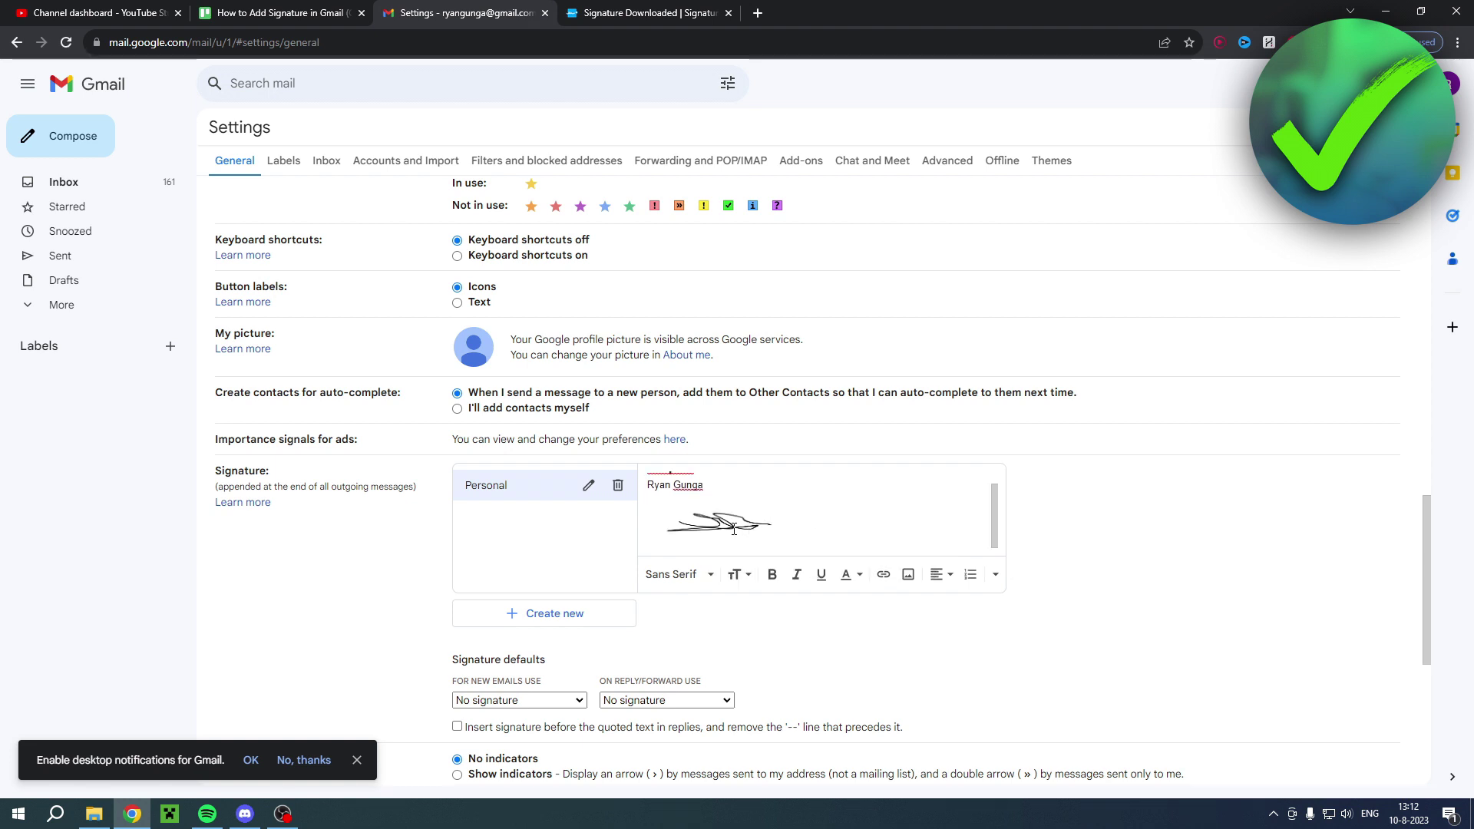
scroll(835, 528, "up", 1)
scroll(835, 528, "up", 1)
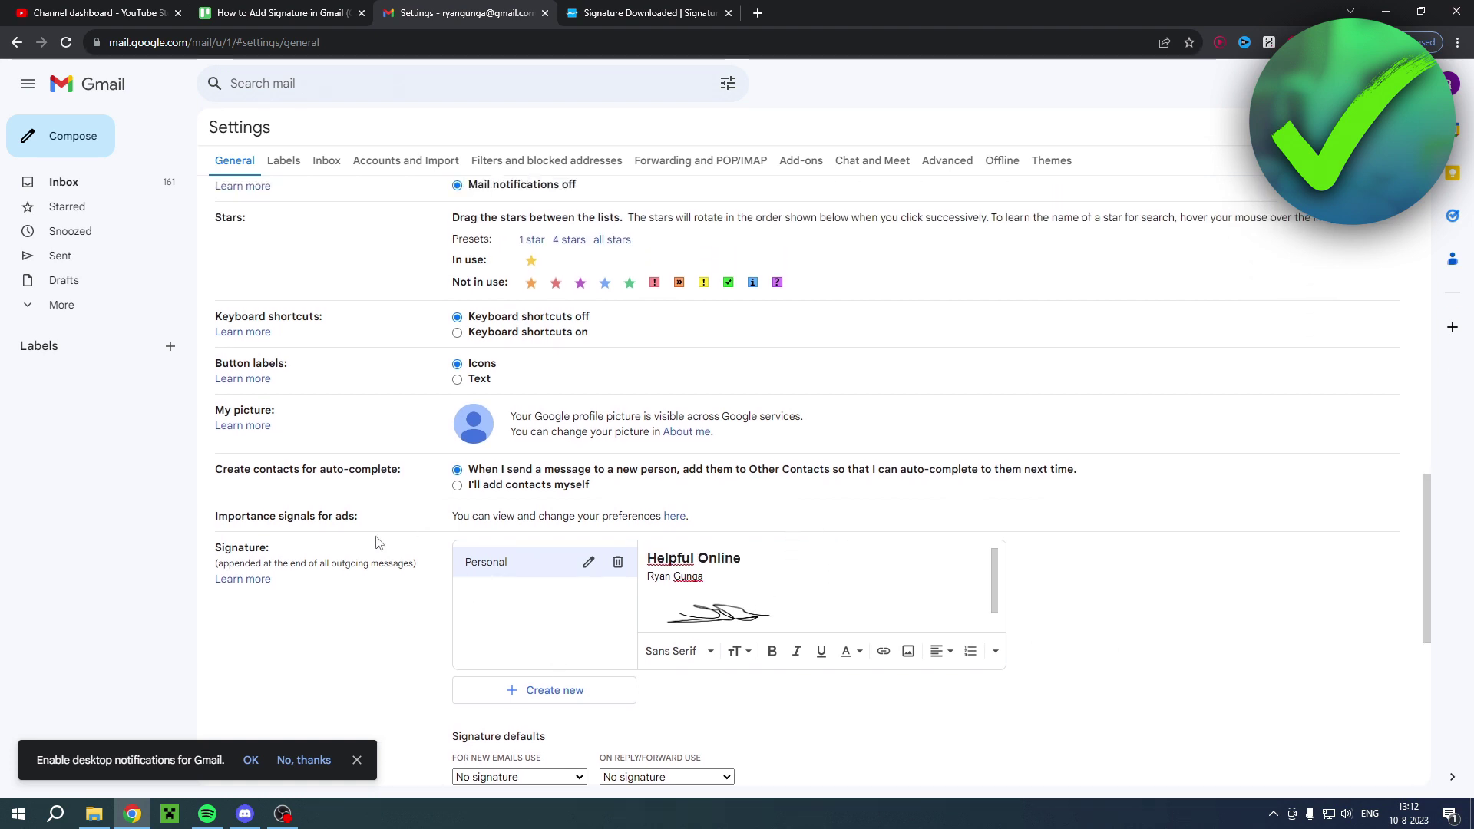
Set the signature defaults to Personal for new emails and No signature for replies and forwards.
scroll(1076, 609, "down", 4)
left_click_drag(447, 409, 588, 432)
left_click(588, 431)
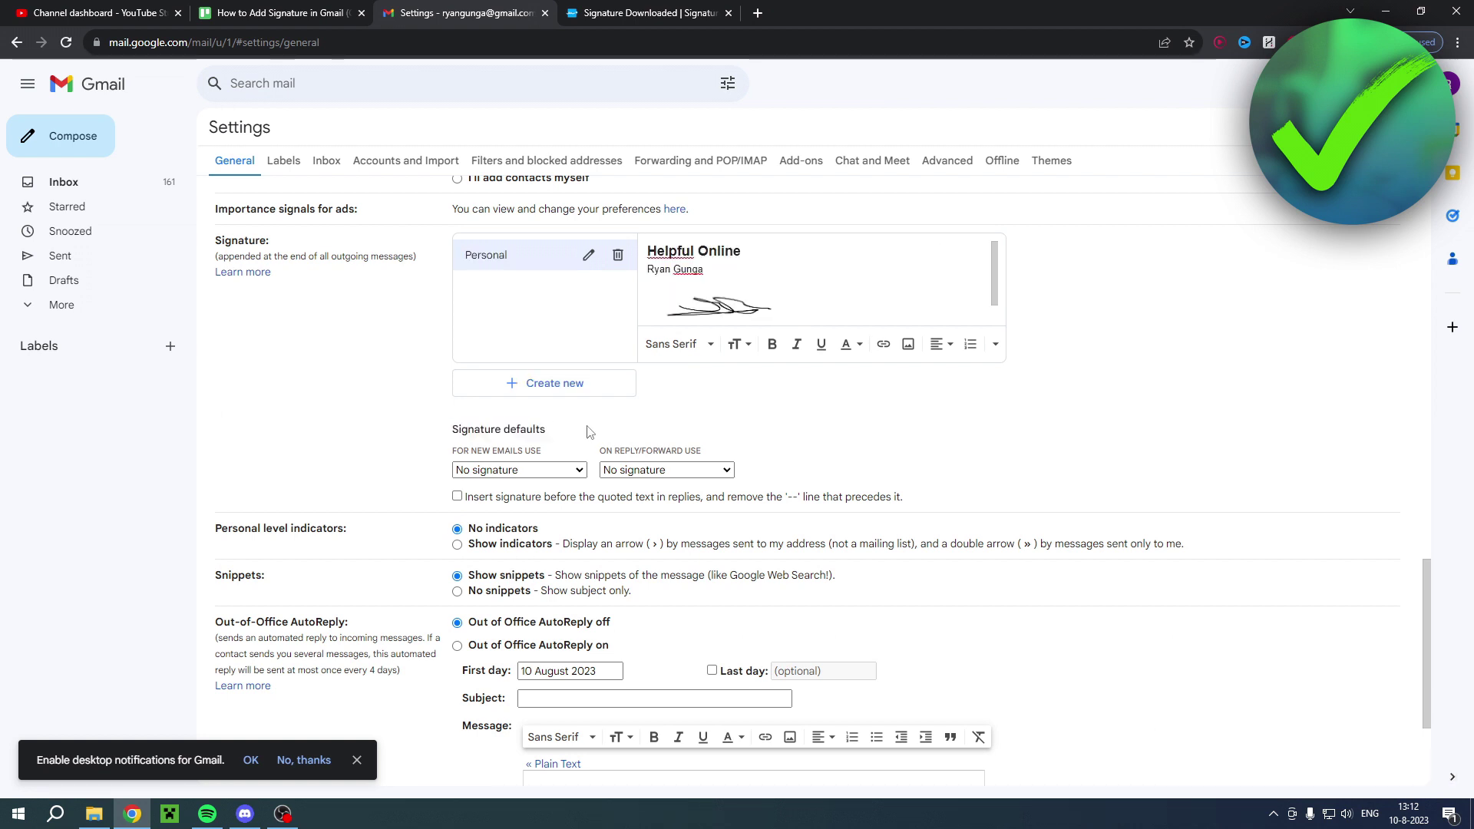
left_click(564, 469)
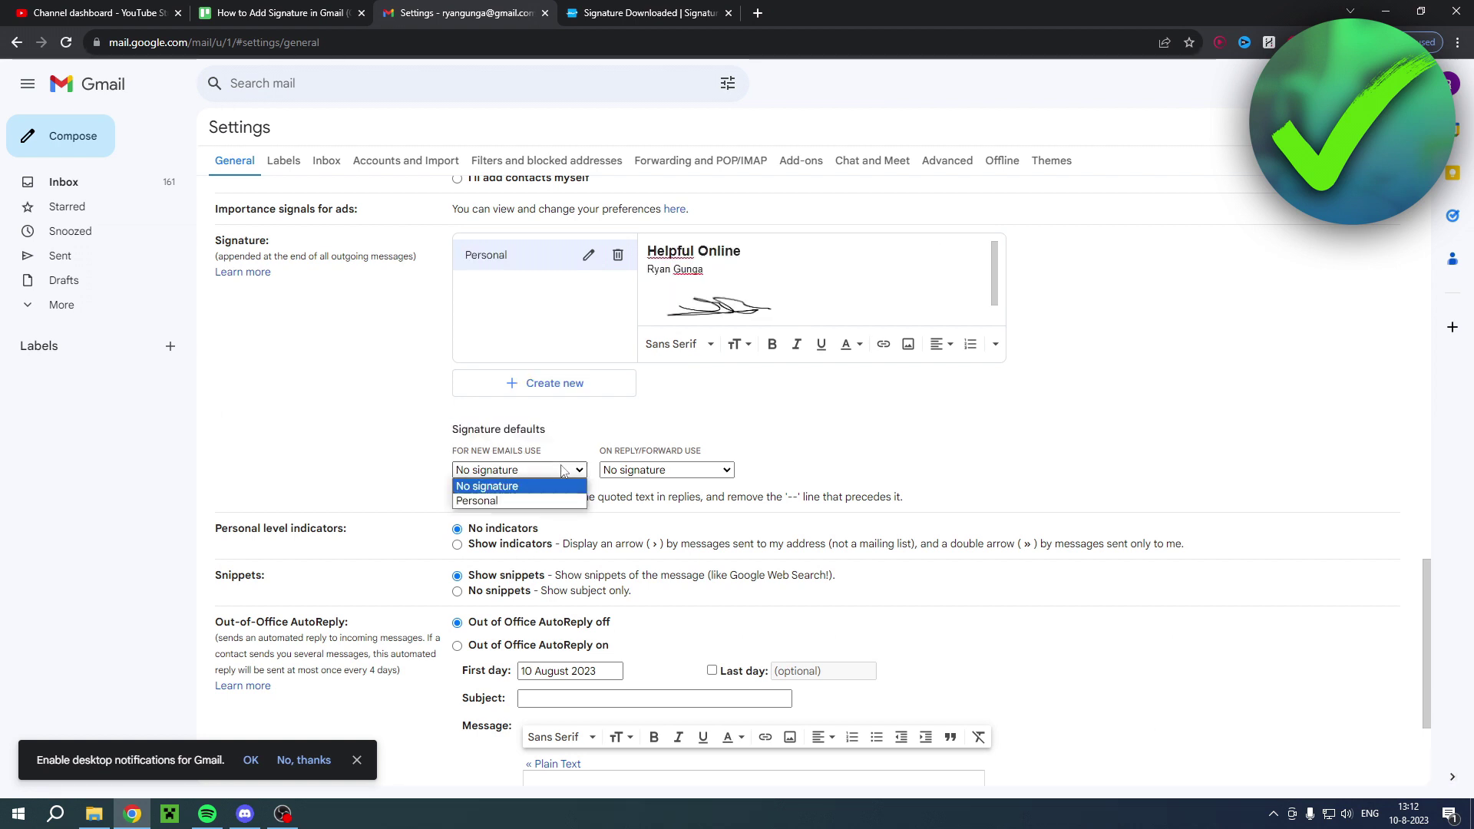
left_click(530, 500)
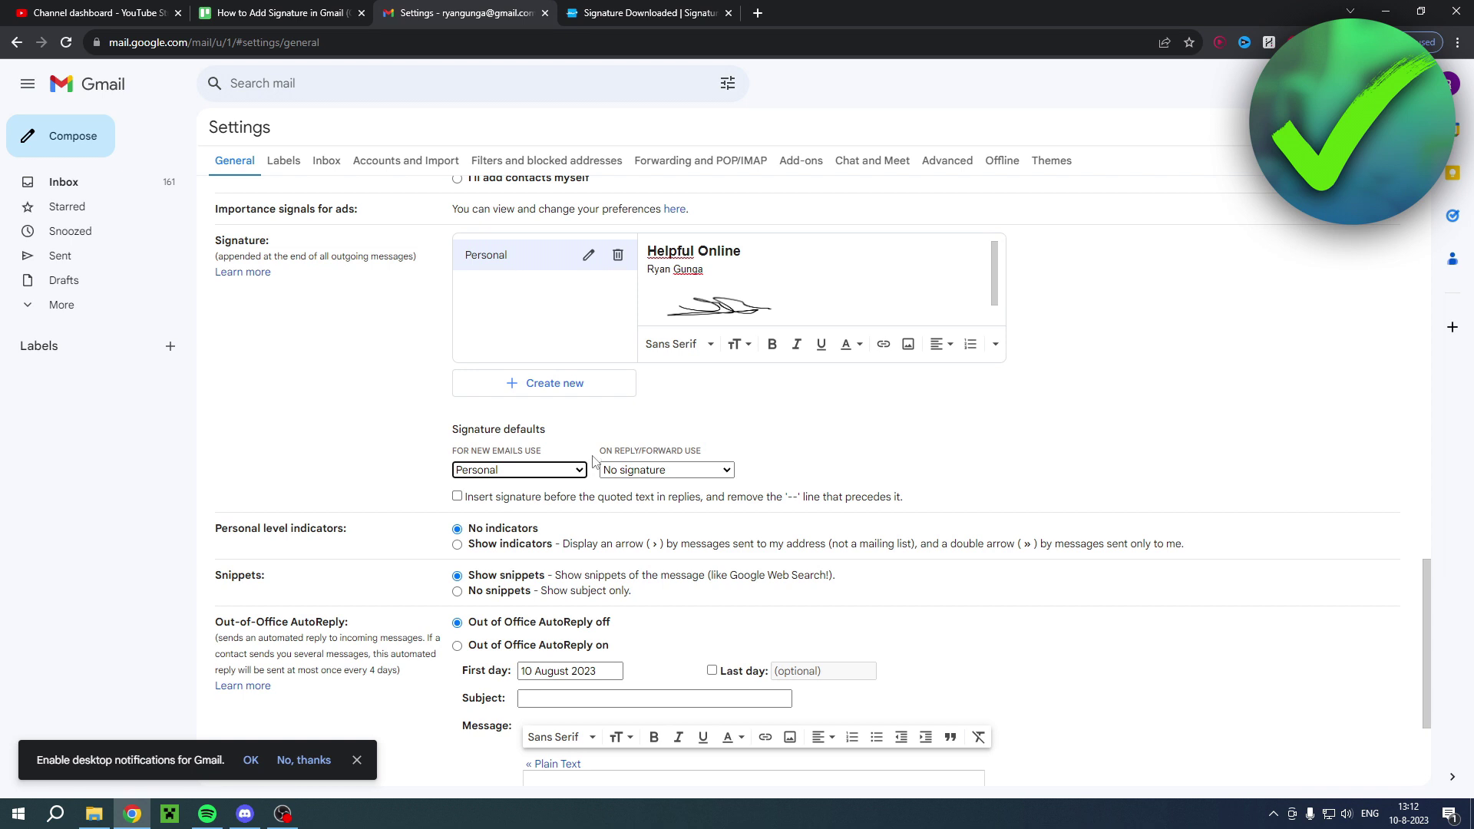
left_click_drag(596, 453, 710, 450)
left_click(707, 469)
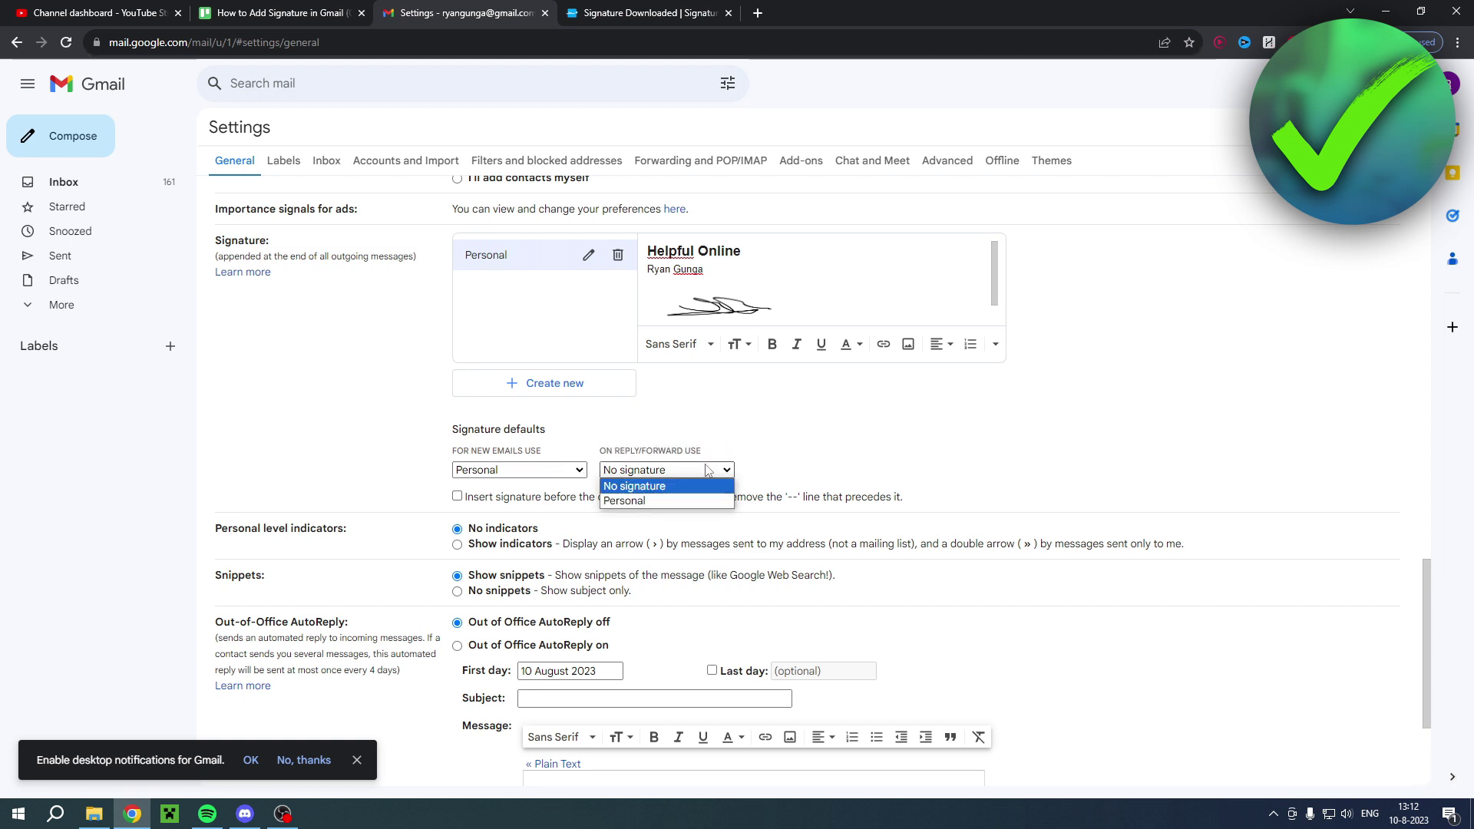
left_click(622, 486)
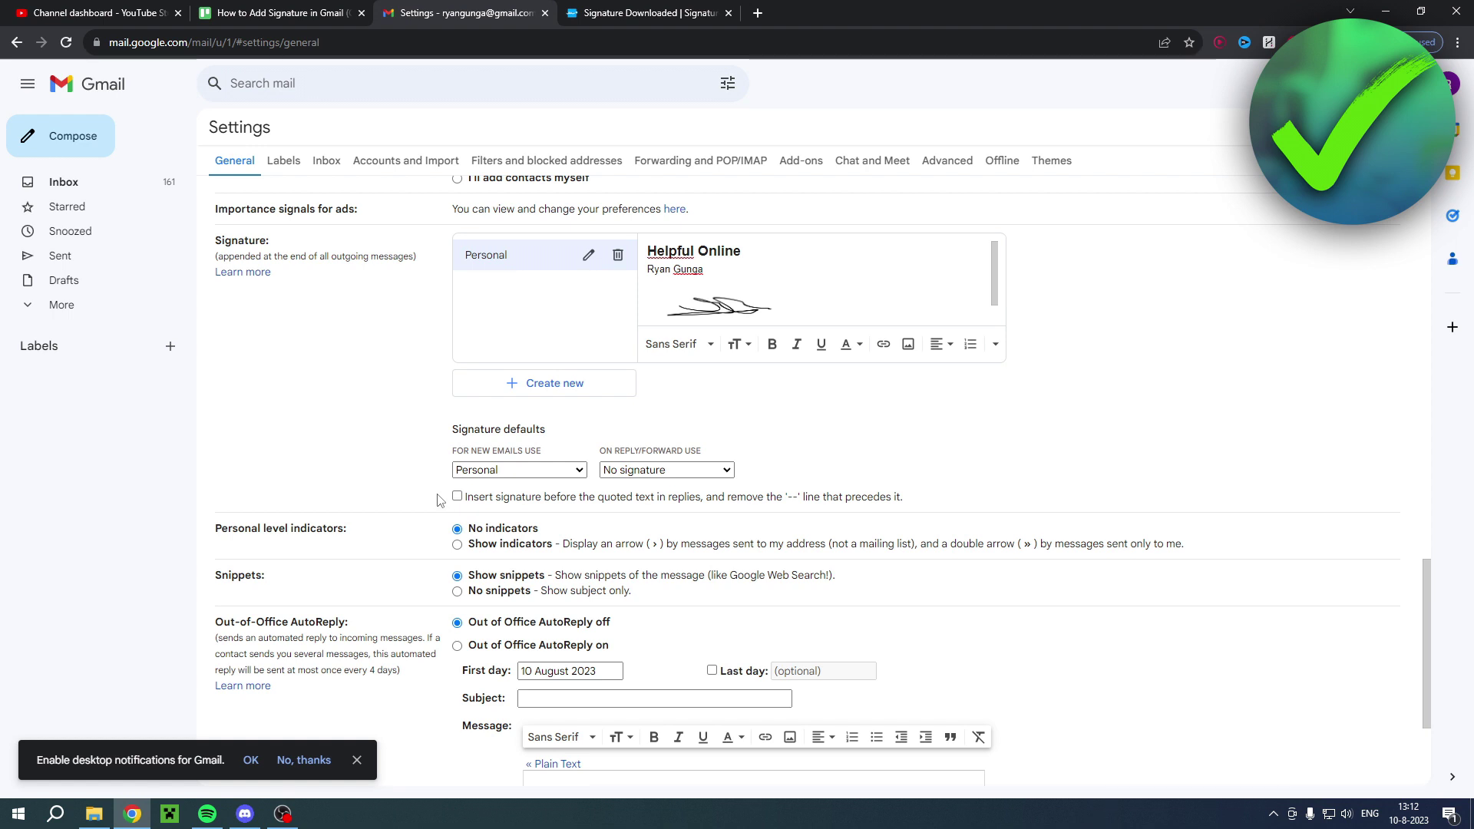
Create a second email signature named "Work".
scroll(461, 503, "up", 2)
left_click(495, 533)
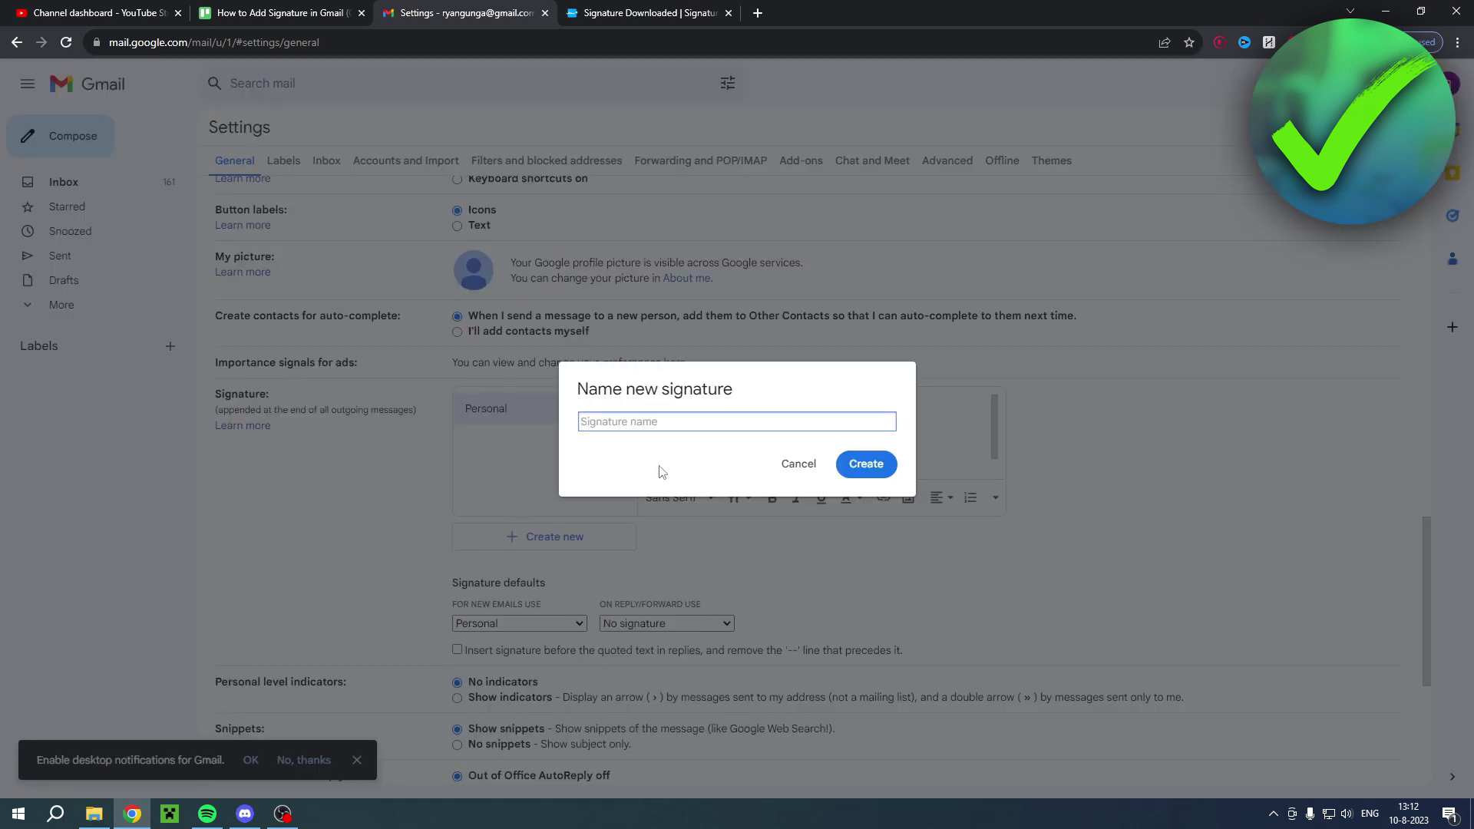
type("Wore")
type("k")
left_click(871, 468)
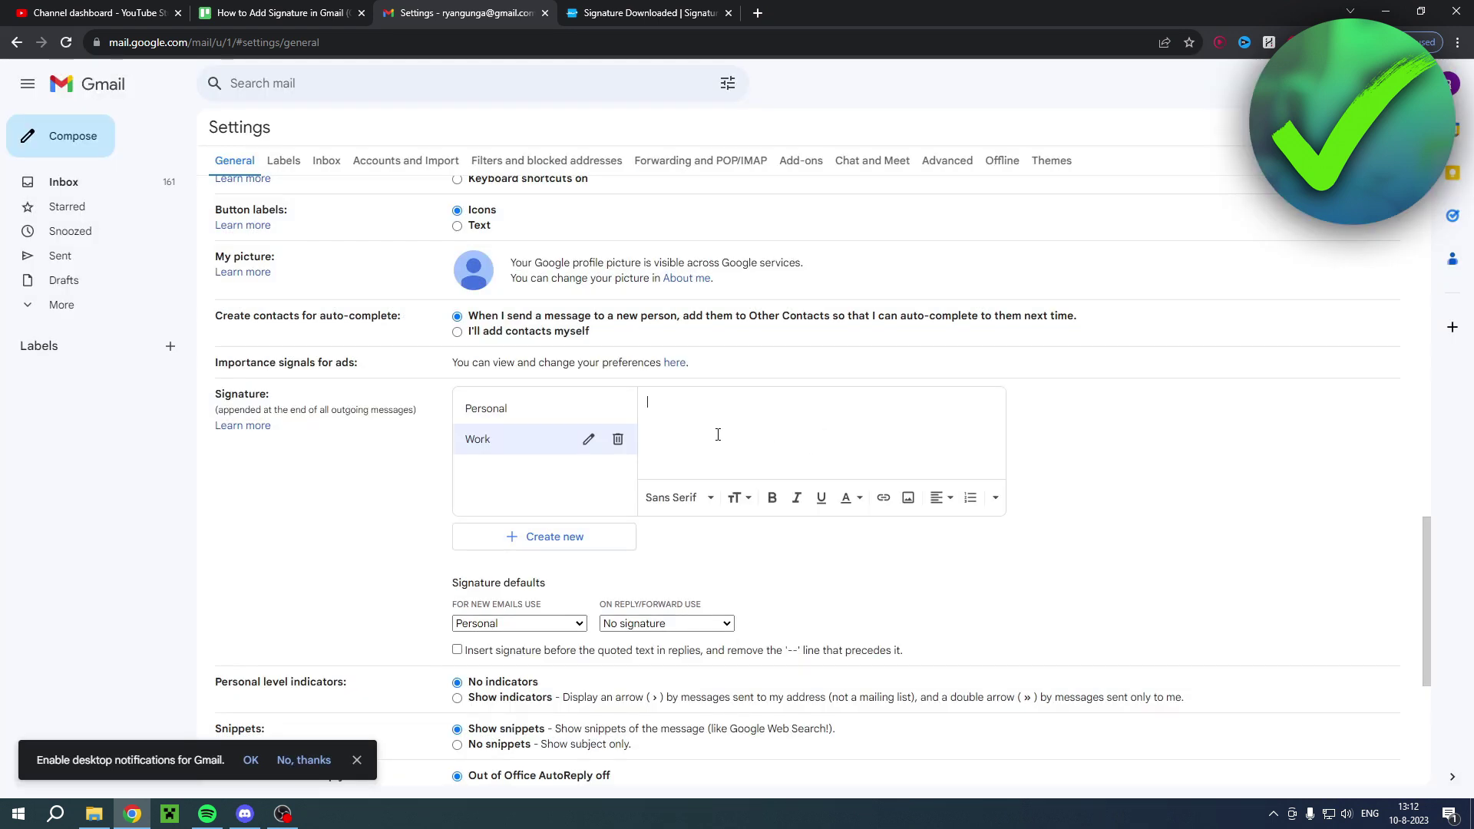
Create a third email signature named "School".
left_click(564, 535)
type("School")
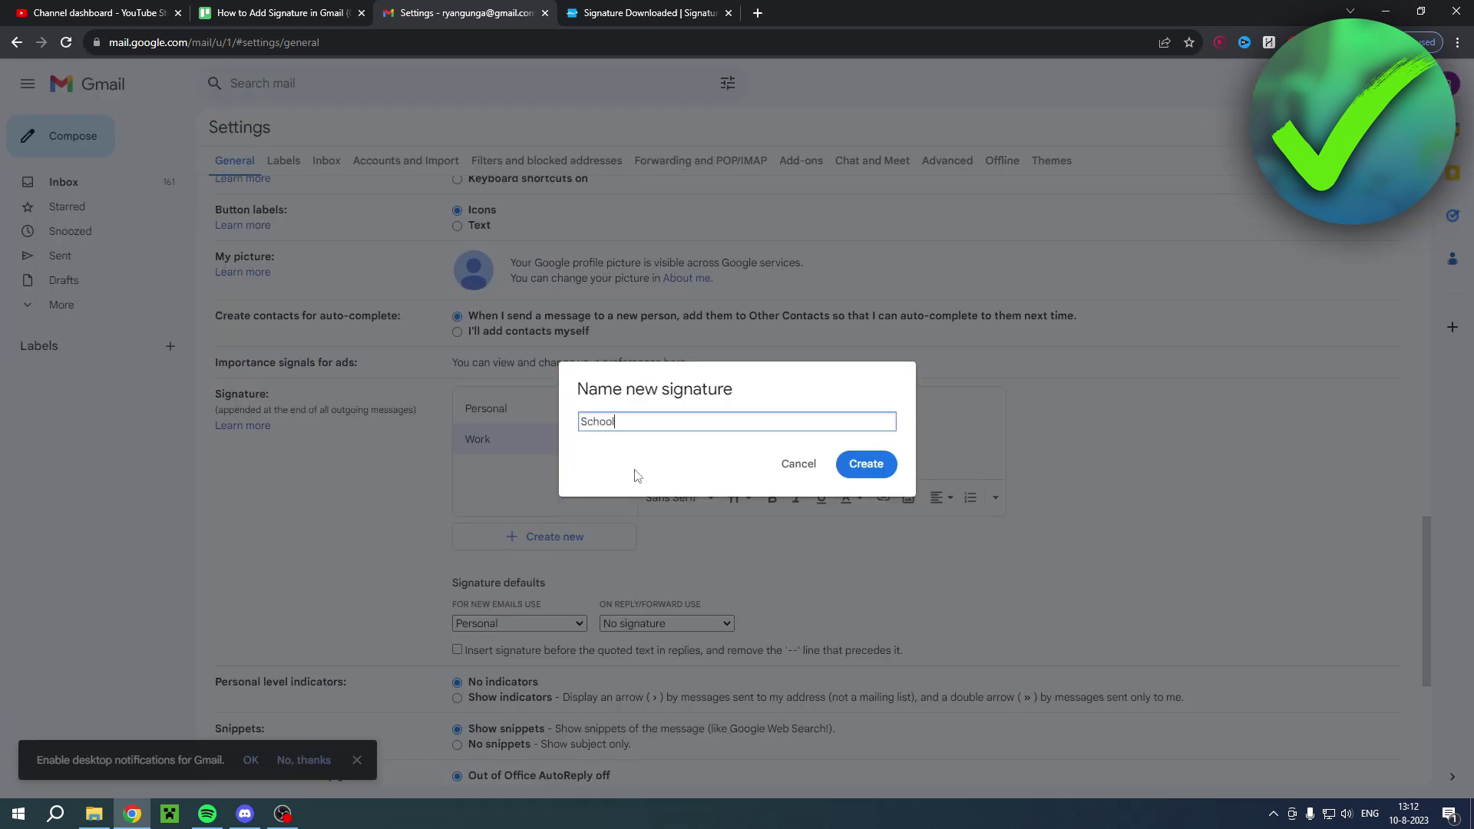
left_click(875, 464)
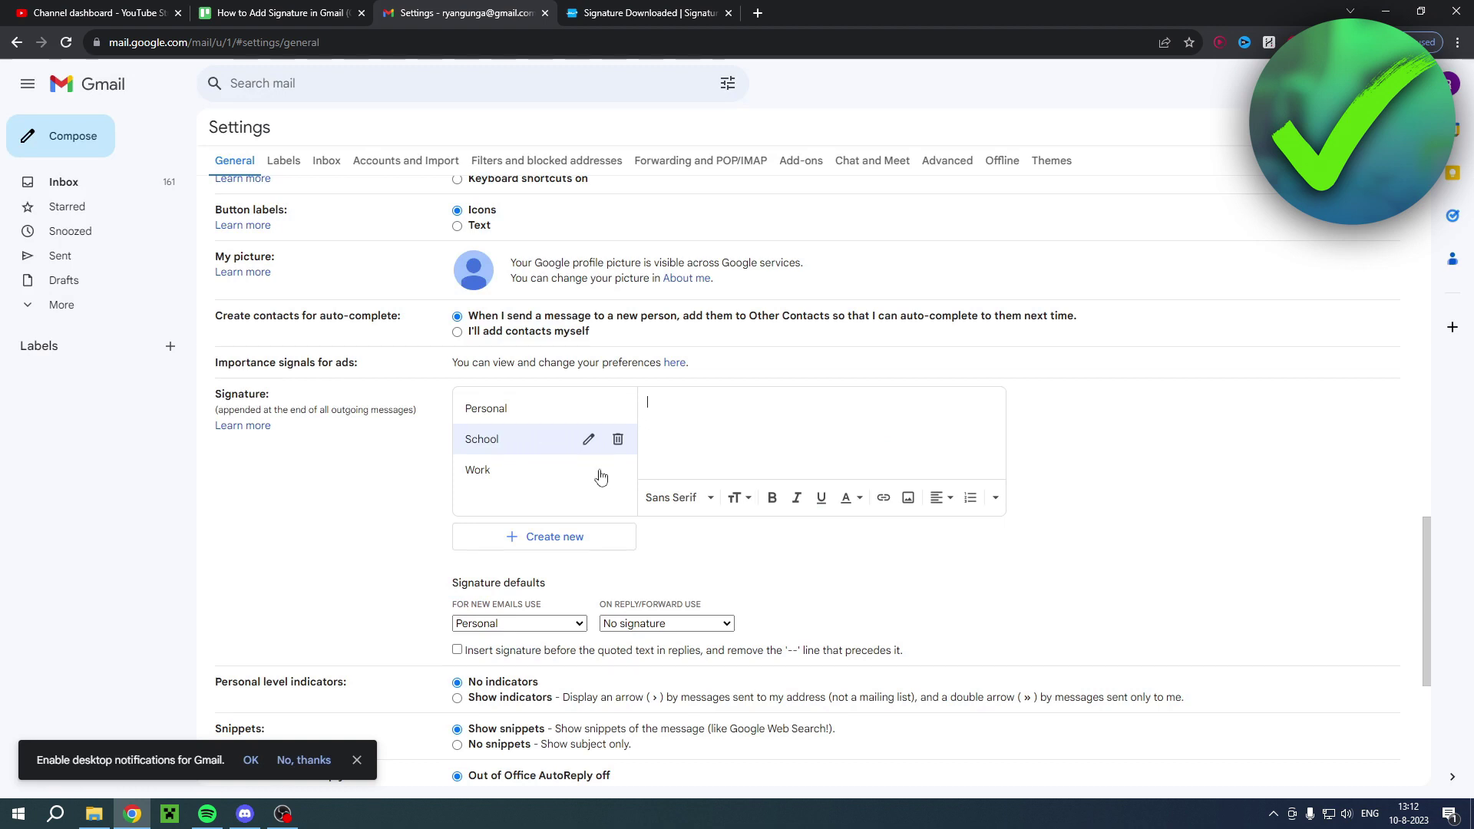
Set the default signature for new emails to No signature.
scroll(702, 522, "down", 2)
left_click(519, 470)
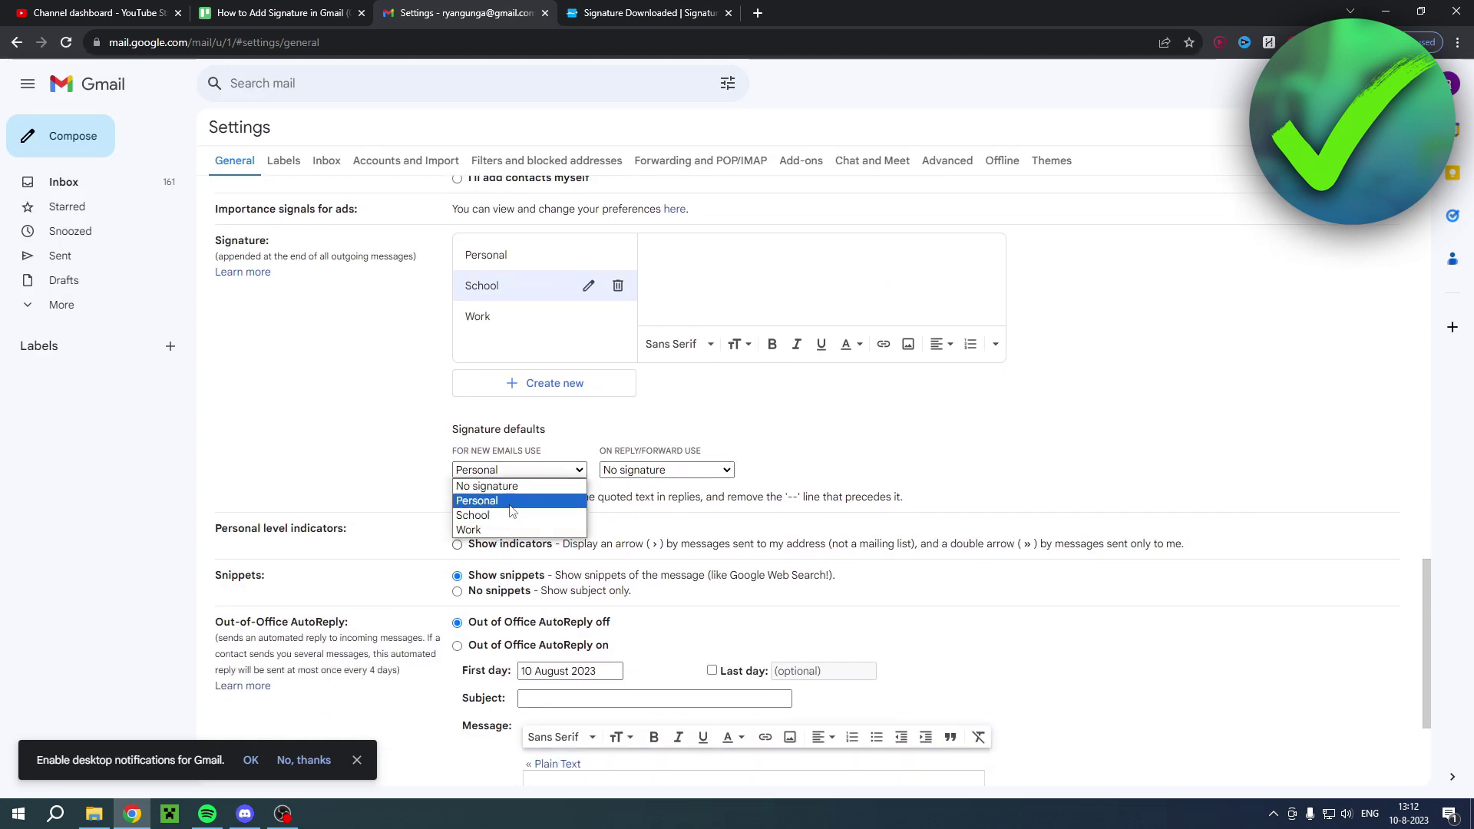
left_click(758, 429)
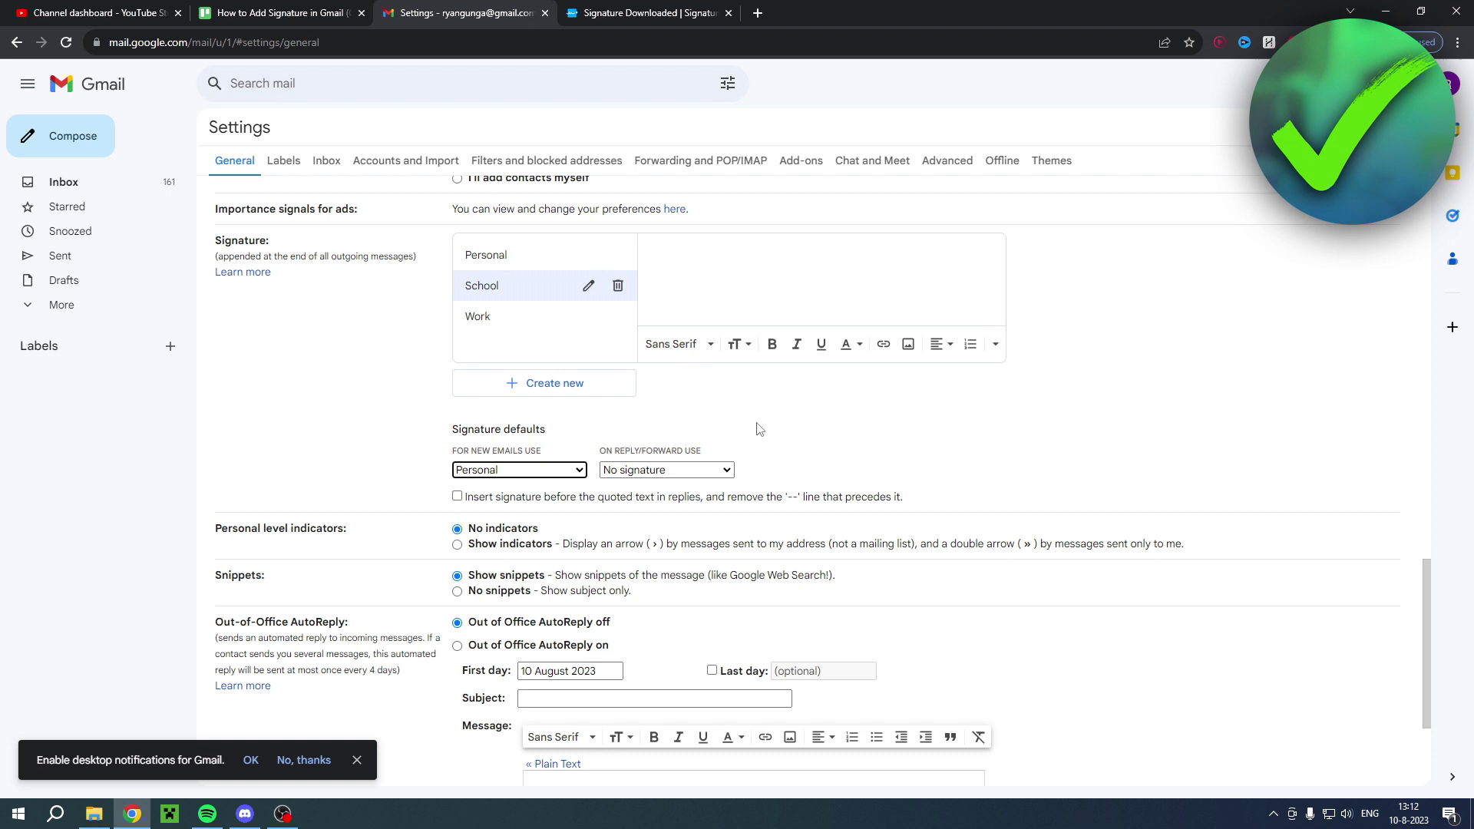
left_click(495, 471)
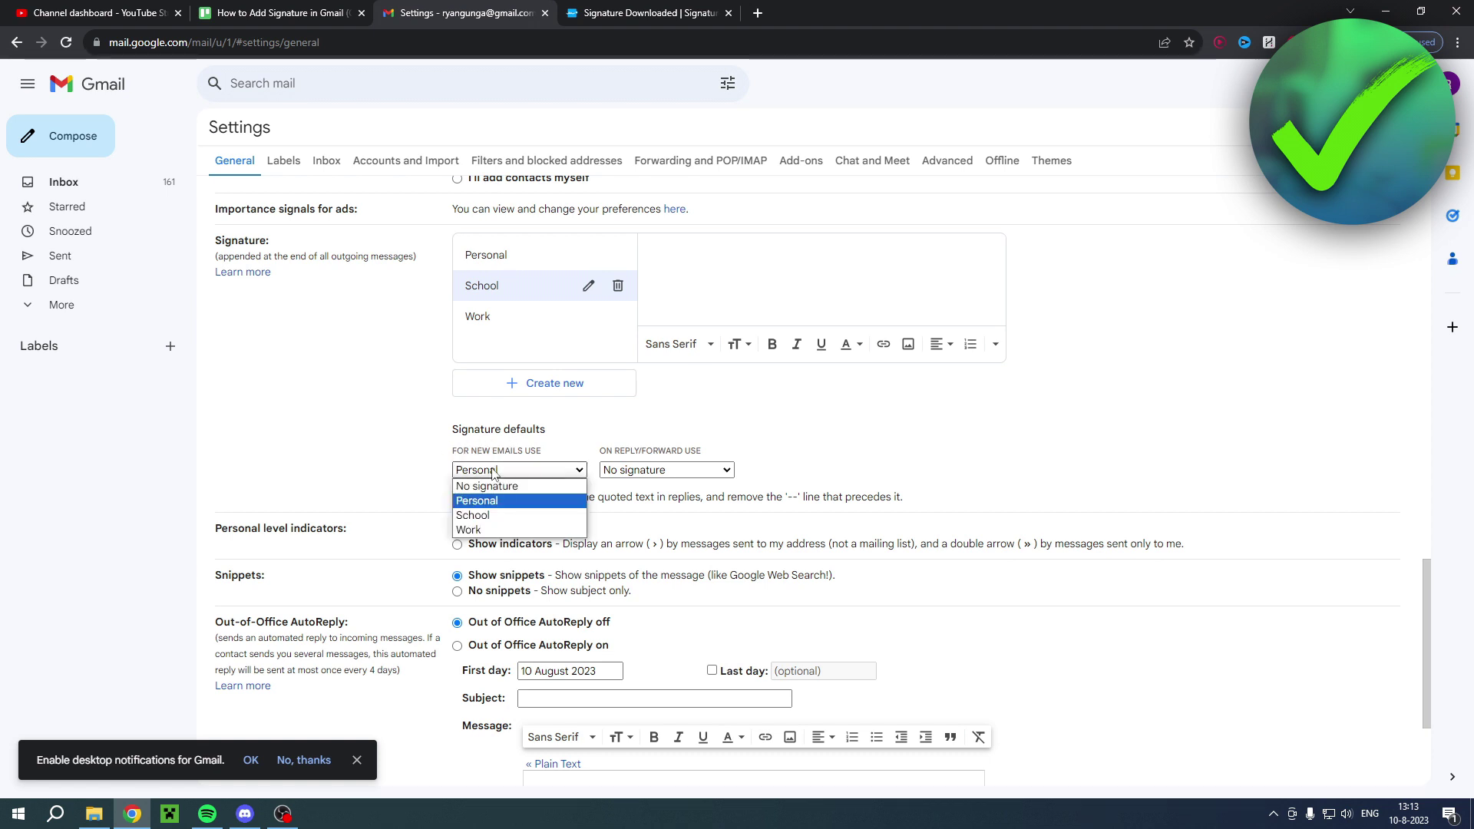
left_click(503, 486)
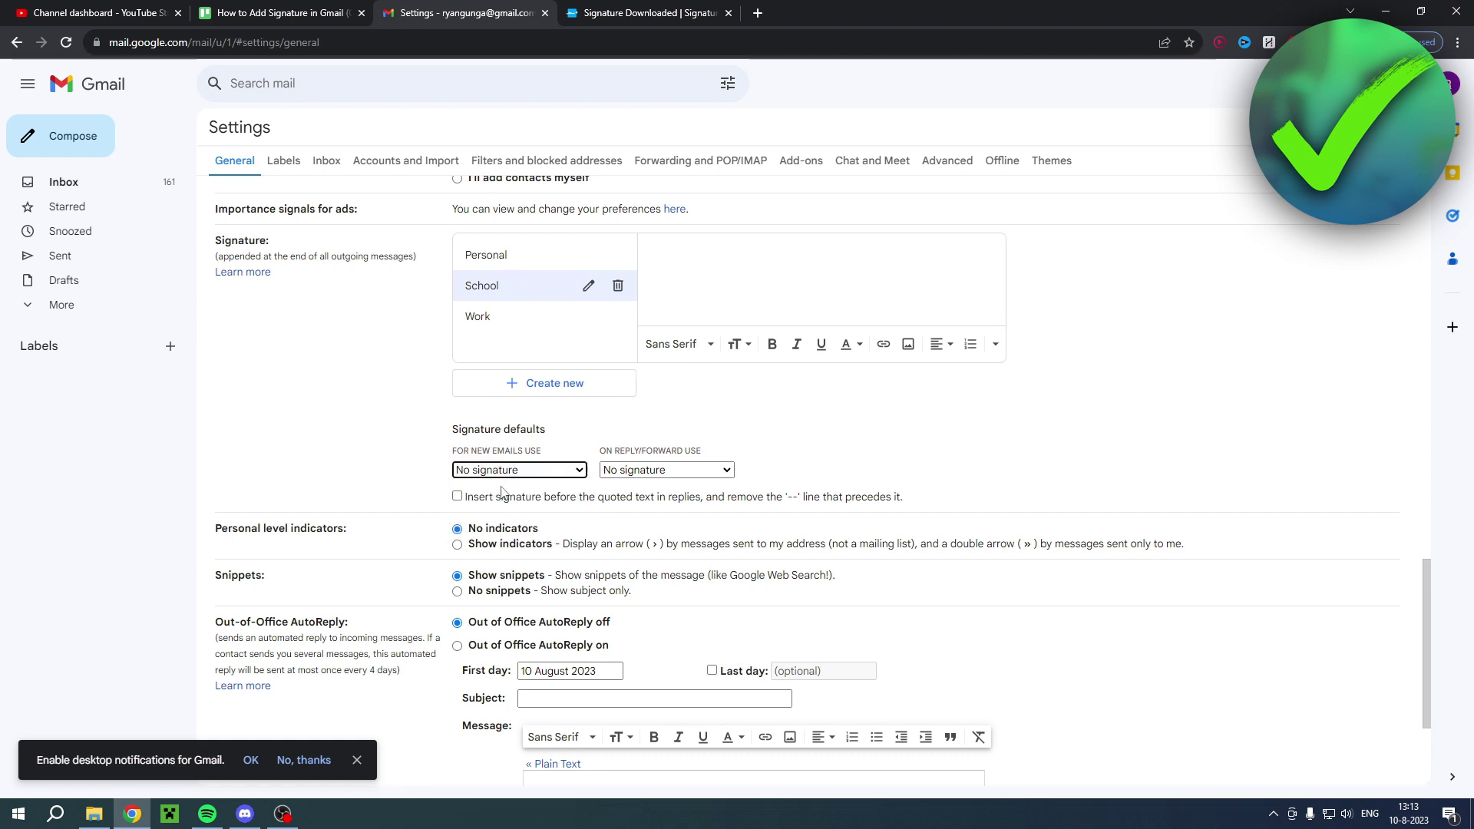
Start a new message, check which signatures it offers, and minimize the draft.
left_click(76, 151)
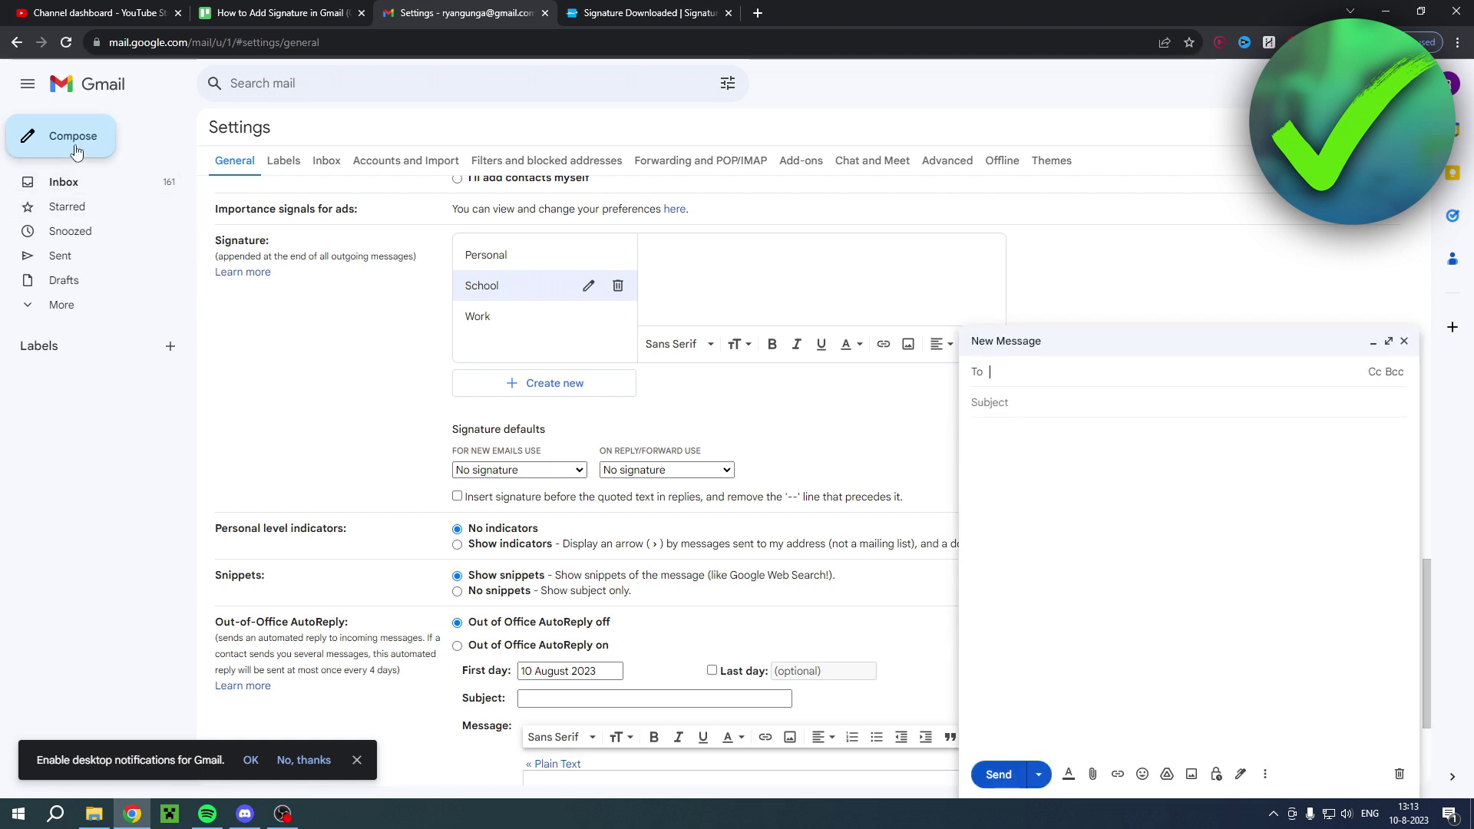
left_click(1242, 775)
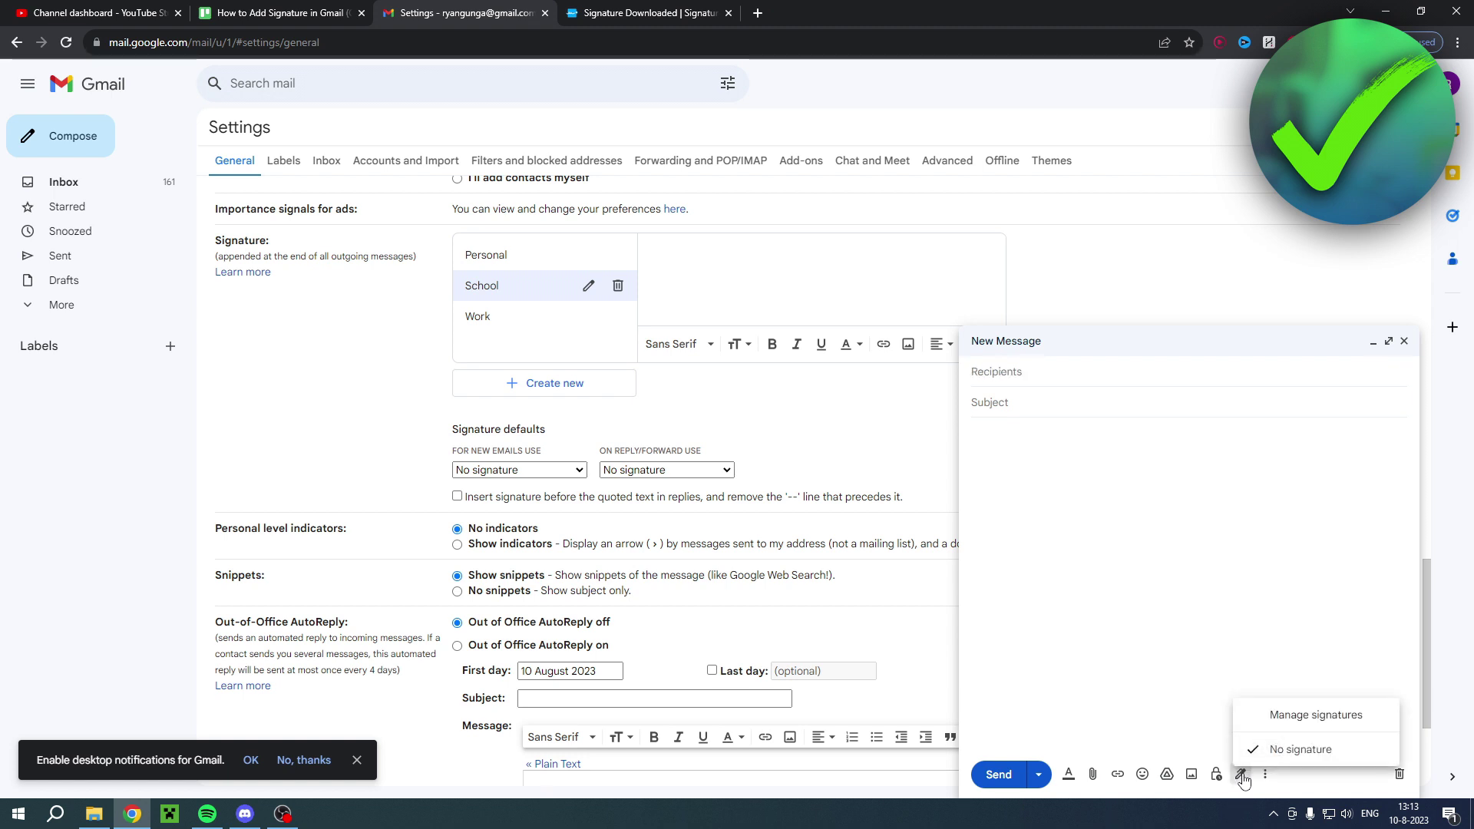
left_click(1346, 716)
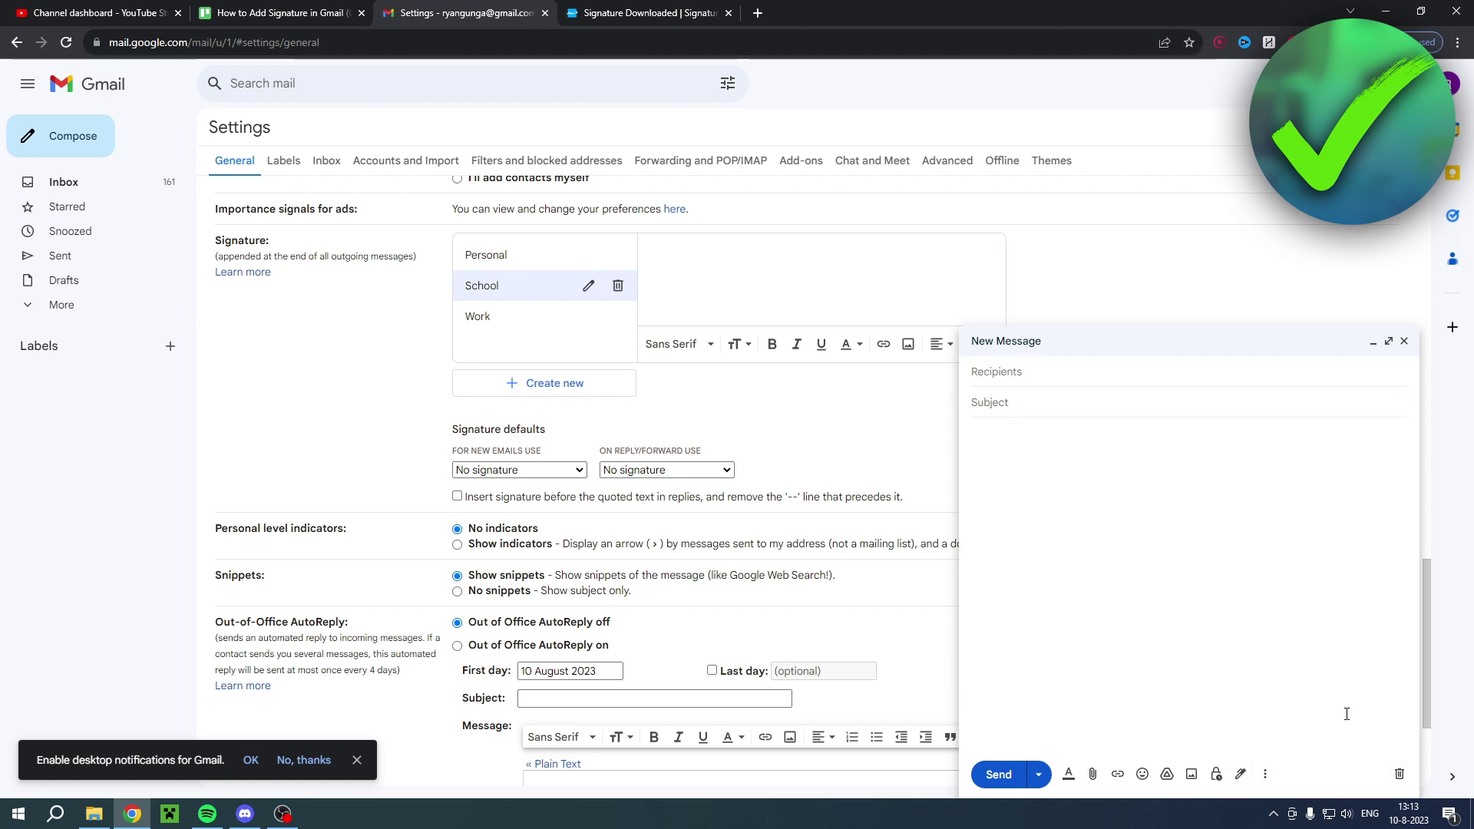
left_click(1241, 773)
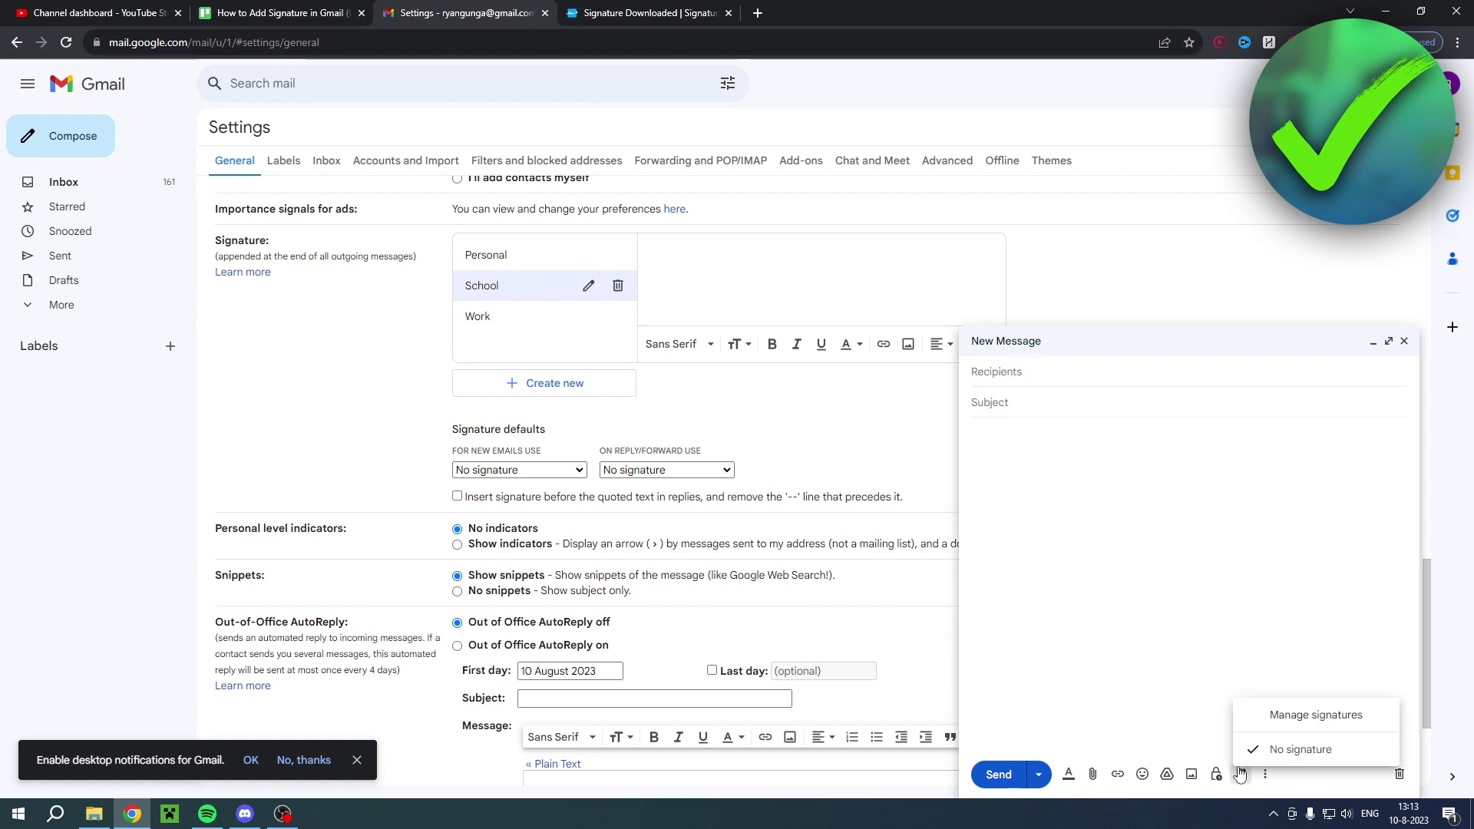
left_click(1402, 350)
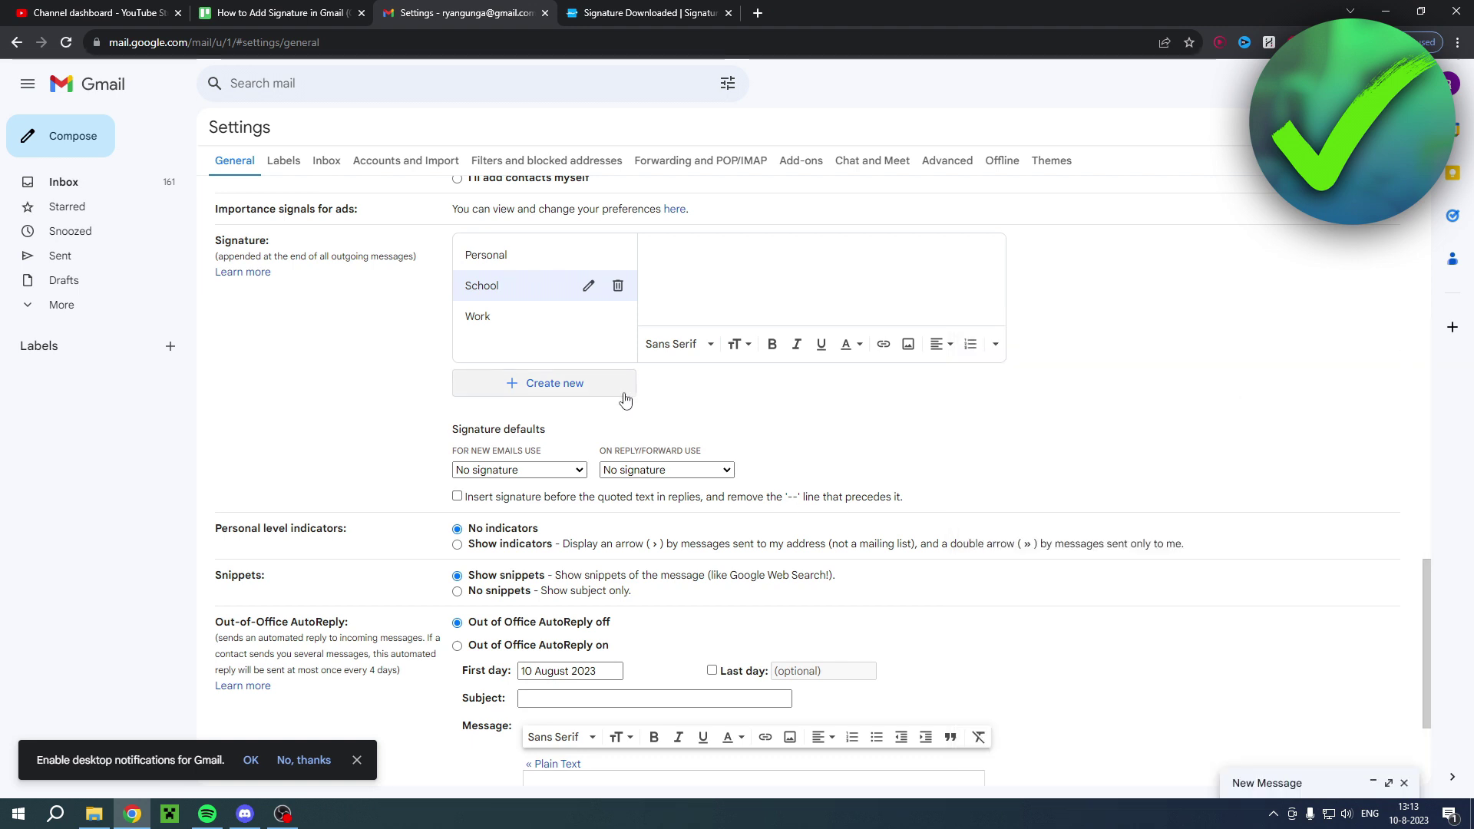
Save the changes made in the general settings.
scroll(902, 439, "down", 3)
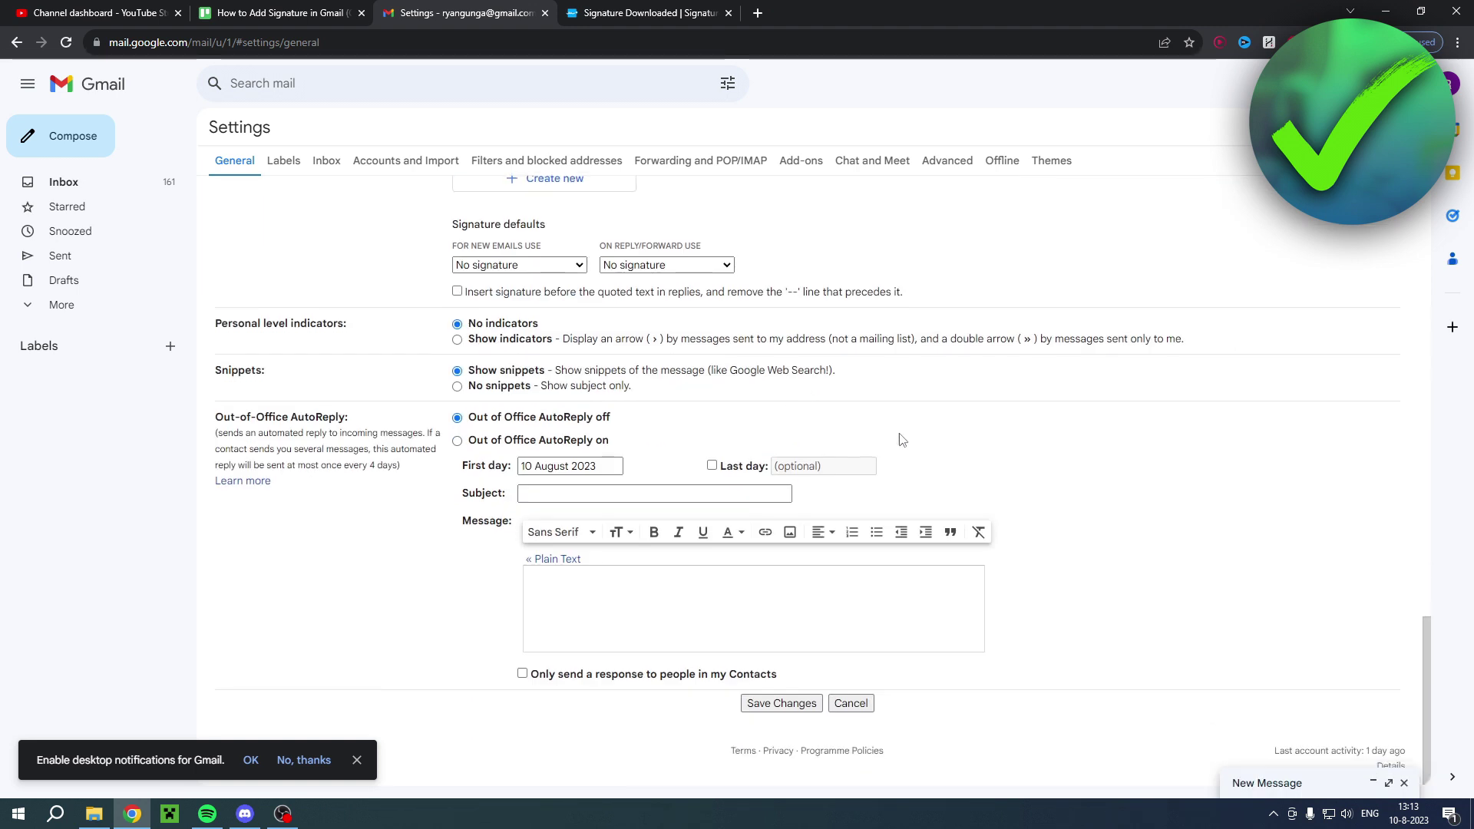
left_click(779, 704)
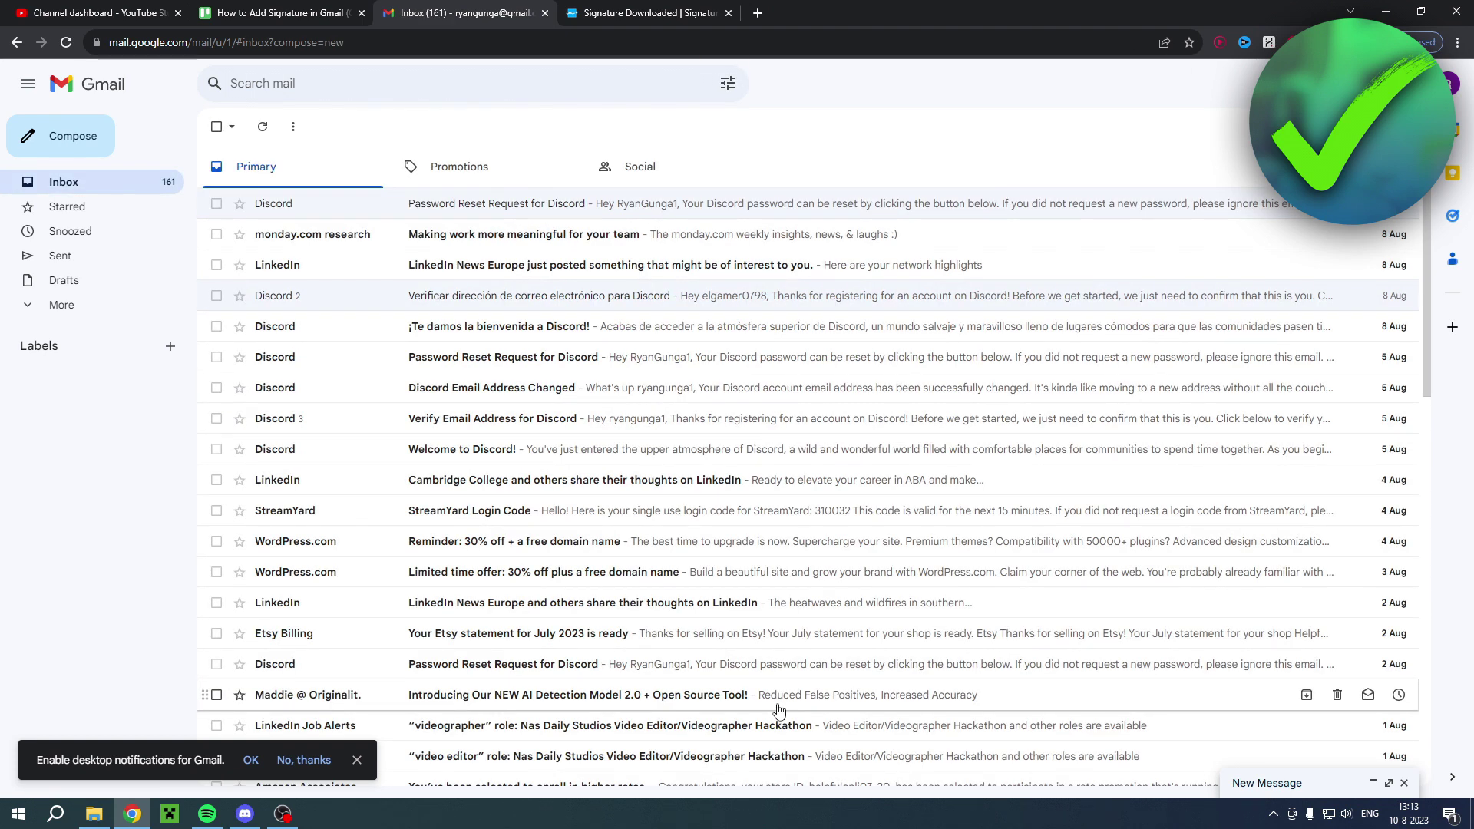
Compose another new message and insert the Personal signature into it.
left_click(70, 144)
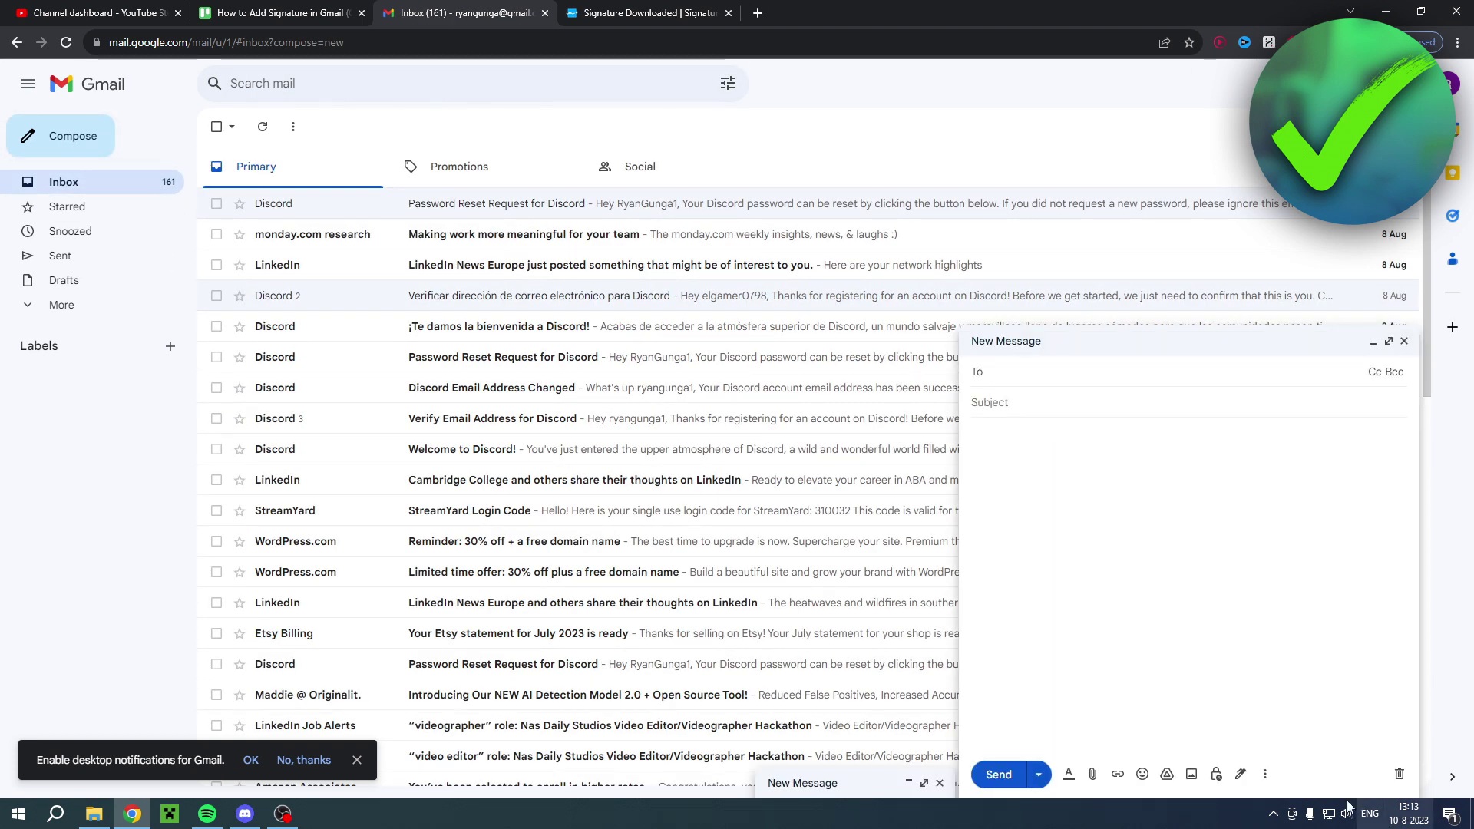
left_click(1241, 774)
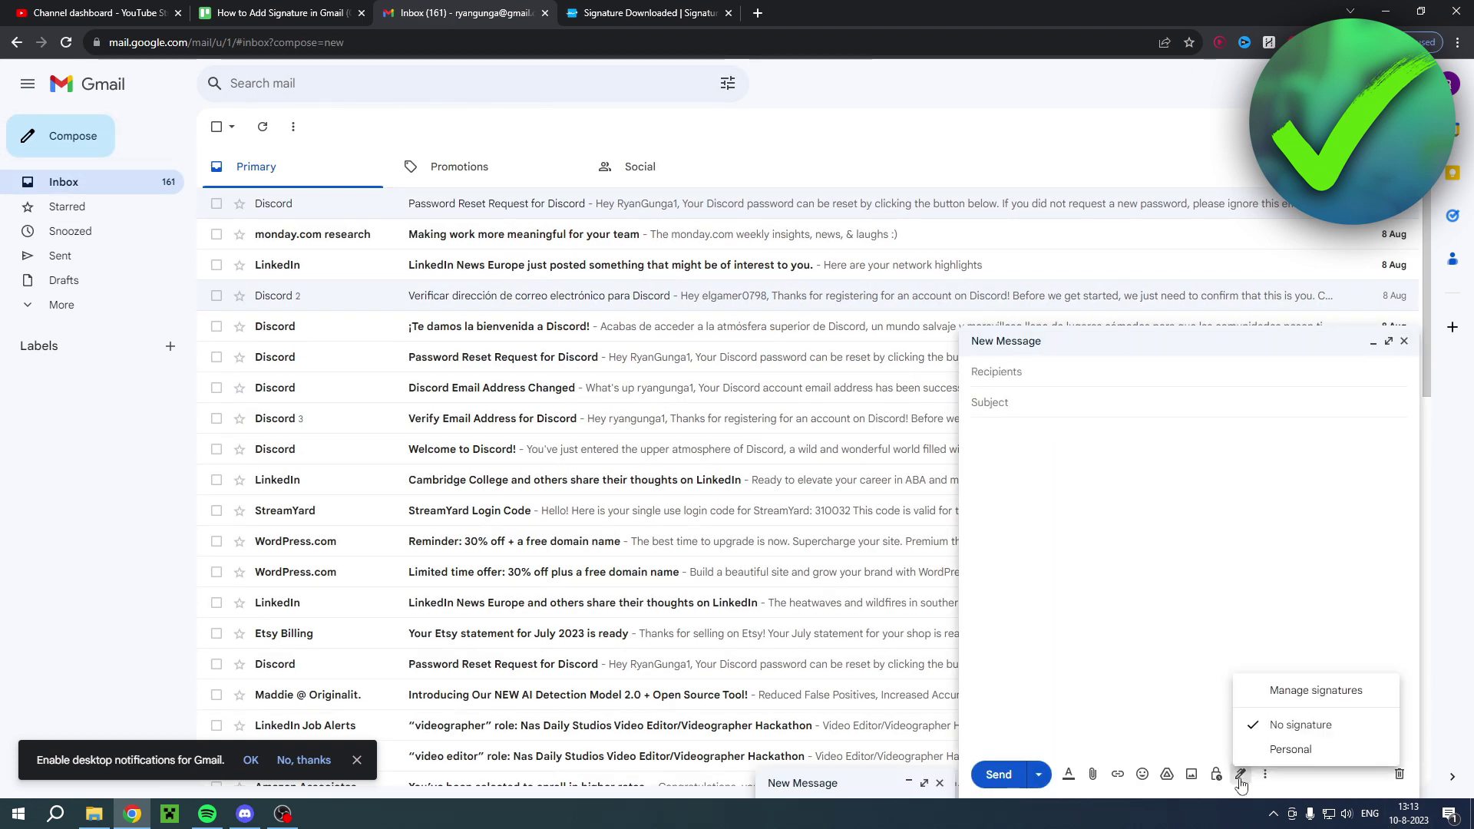
left_click(1325, 755)
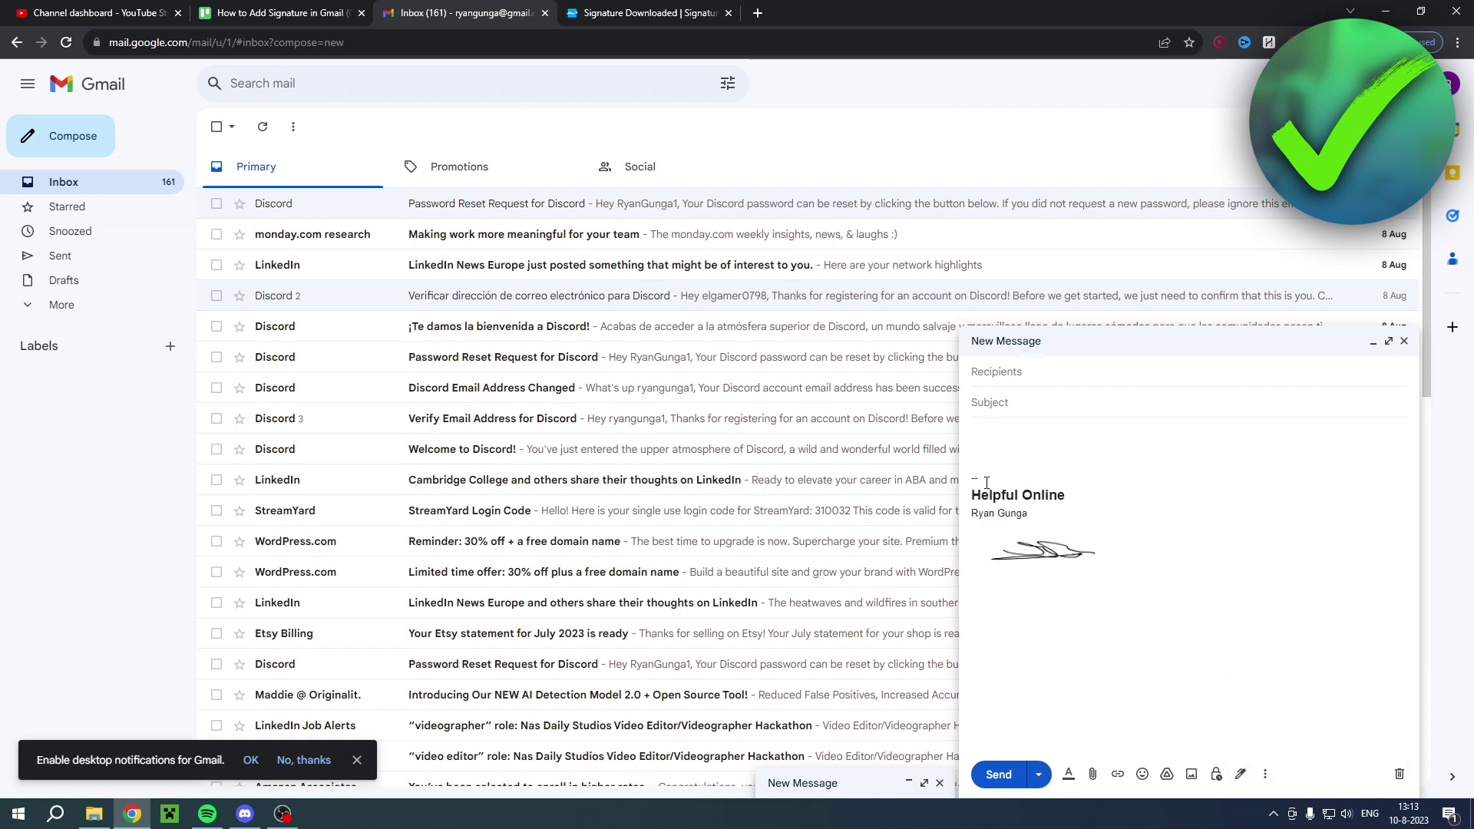